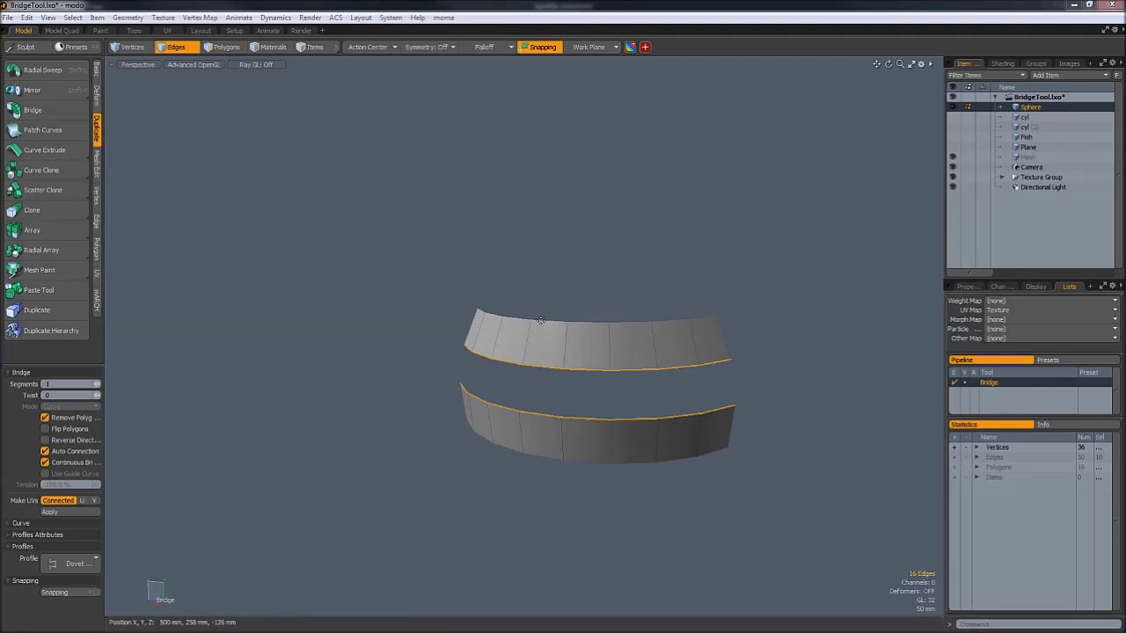
Try bridging the sphere's two selected edge rows with 23 segments and the profile preset, and undo it.
left_click(53, 111)
left_click(532, 317)
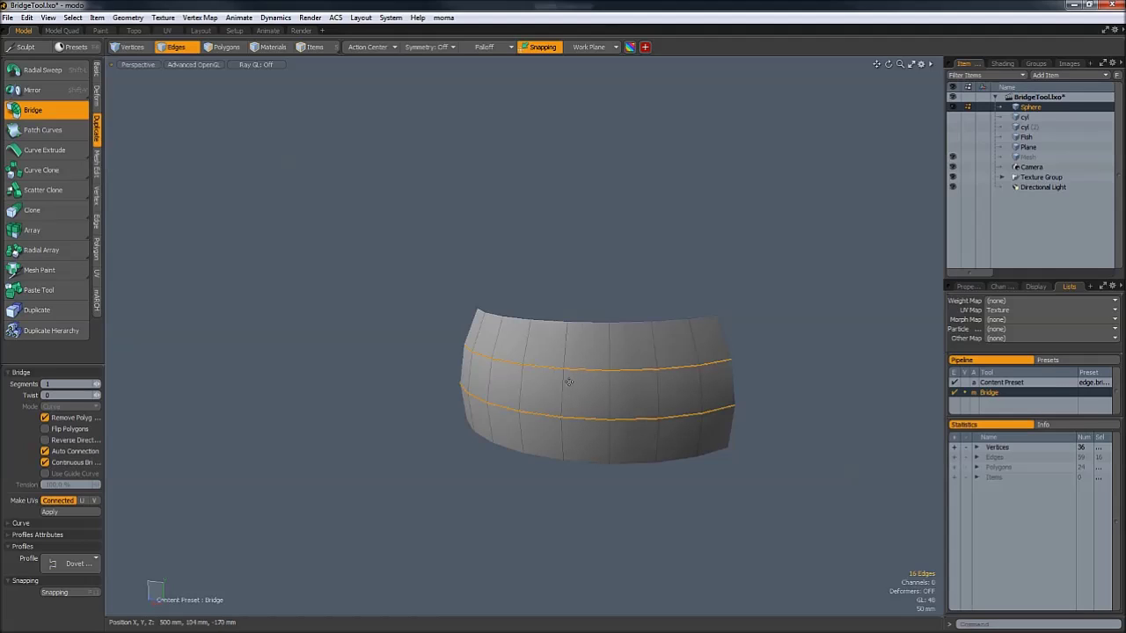
left_click_drag(631, 373, 639, 373)
key("ctrl+z")
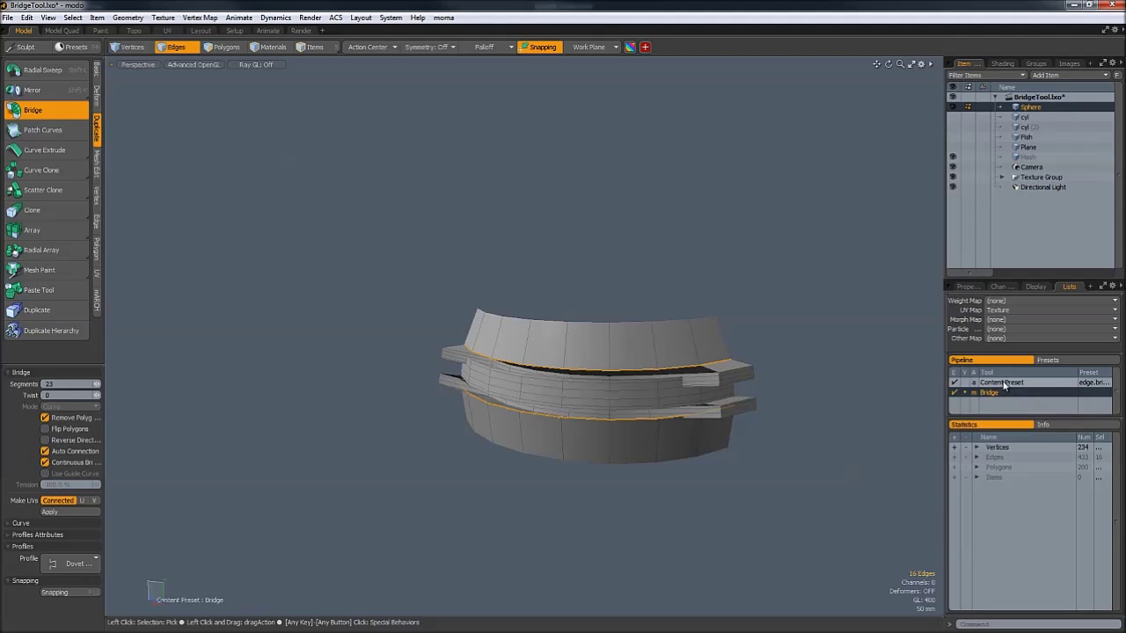
key("ctrl+z")
left_click(875, 406)
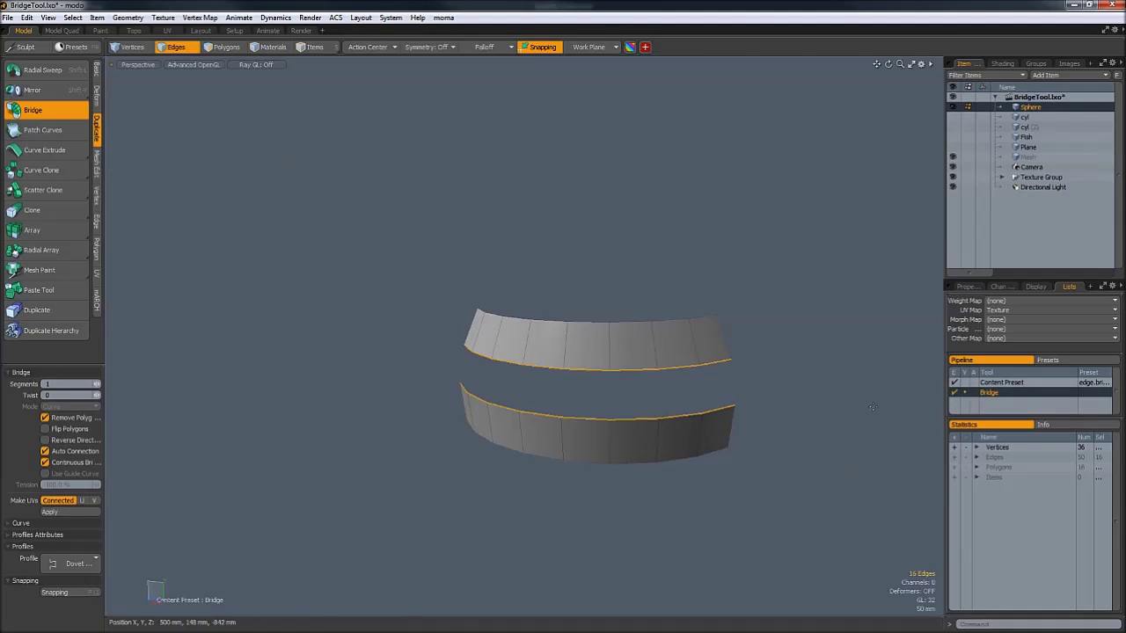
Remove the Content Preset from the Bridge pipeline and bridge the sphere's two edge rows with one segment.
right_click(997, 385)
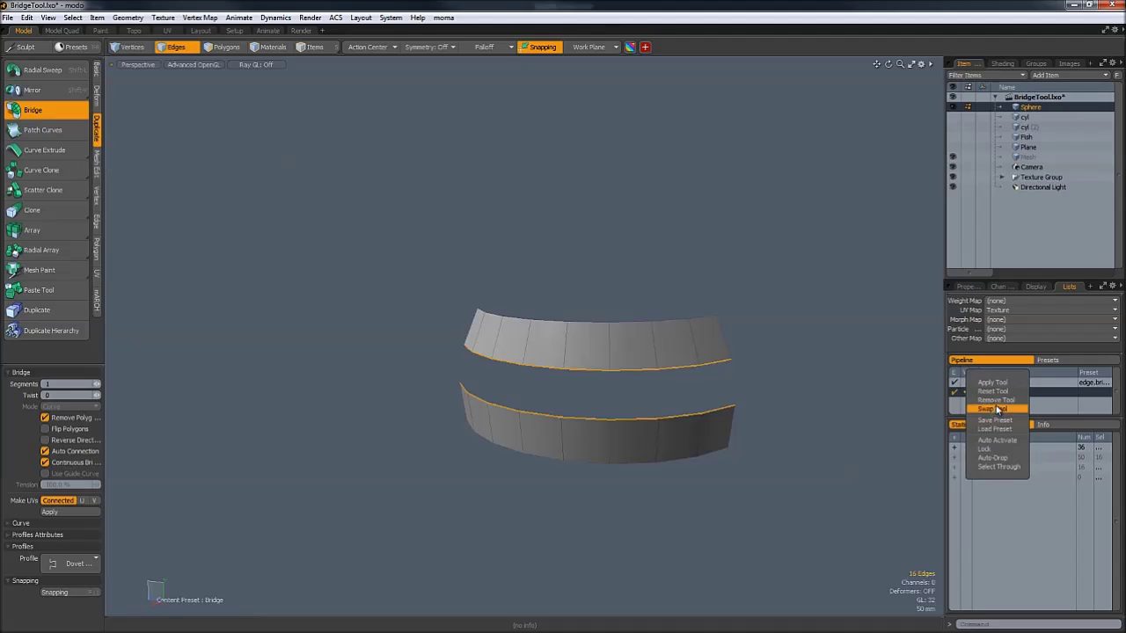
left_click(996, 401)
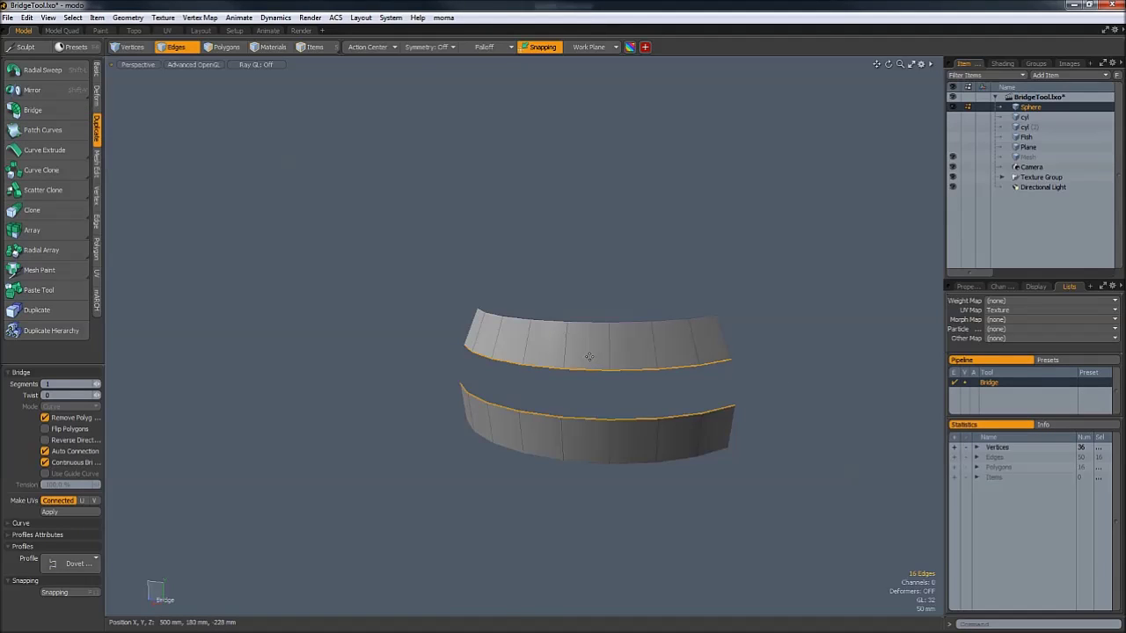
left_click_drag(701, 352, 728, 352)
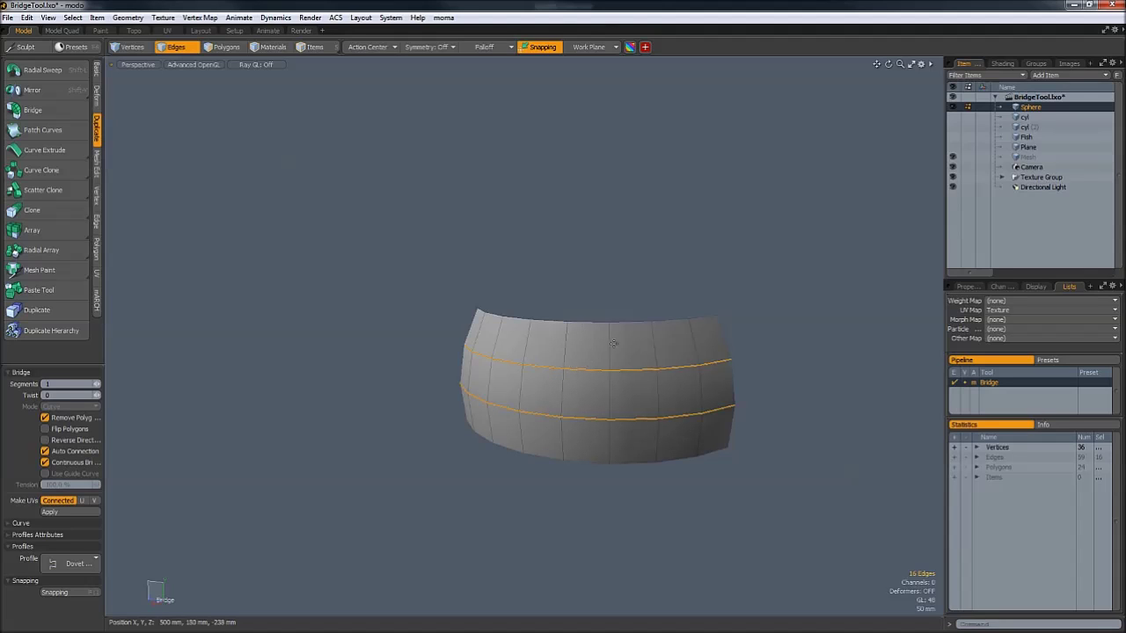
key("space")
left_click(752, 292)
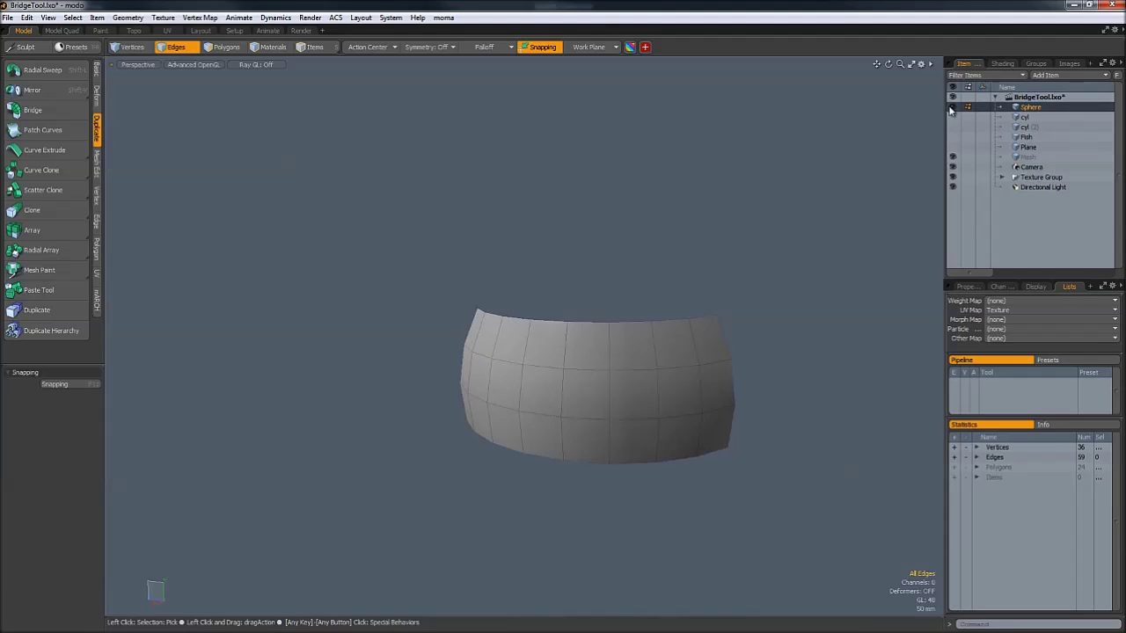
Activate the first cyl mesh and select the two facing end cap polygons of its cylinders.
left_click(954, 118)
left_click(1029, 118)
left_click_drag(527, 159, 508, 222, "alt")
left_click_drag(508, 221, 528, 338, "alt+shift")
key("3")
scroll(506, 316, "down", 3)
left_click_drag(522, 414, 538, 324, "alt")
left_click(536, 282)
left_click(496, 411, "shift")
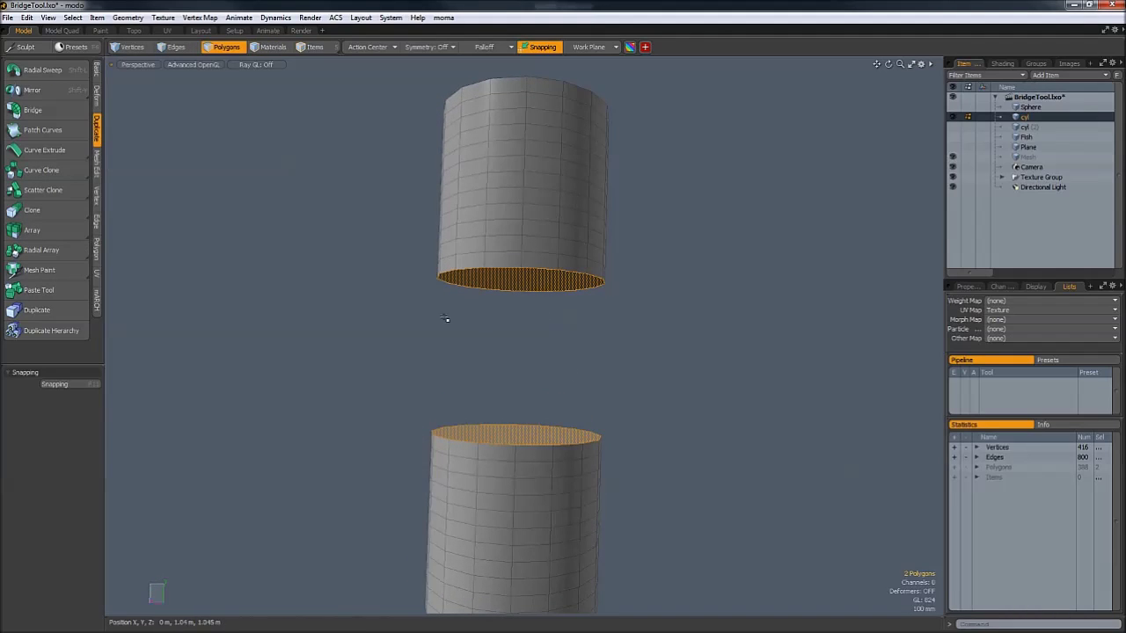
Bridge the two selected cylinder caps using the profile preset with 43 segments.
left_click(46, 110)
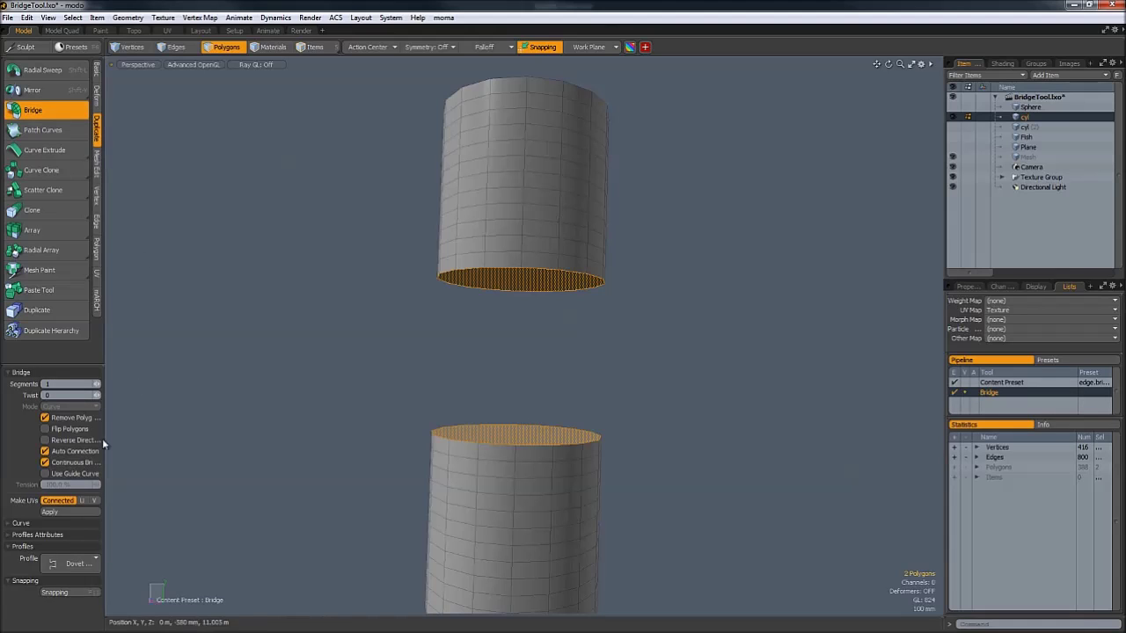
left_click_drag(168, 439, 225, 440)
left_click_drag(585, 297, 629, 298)
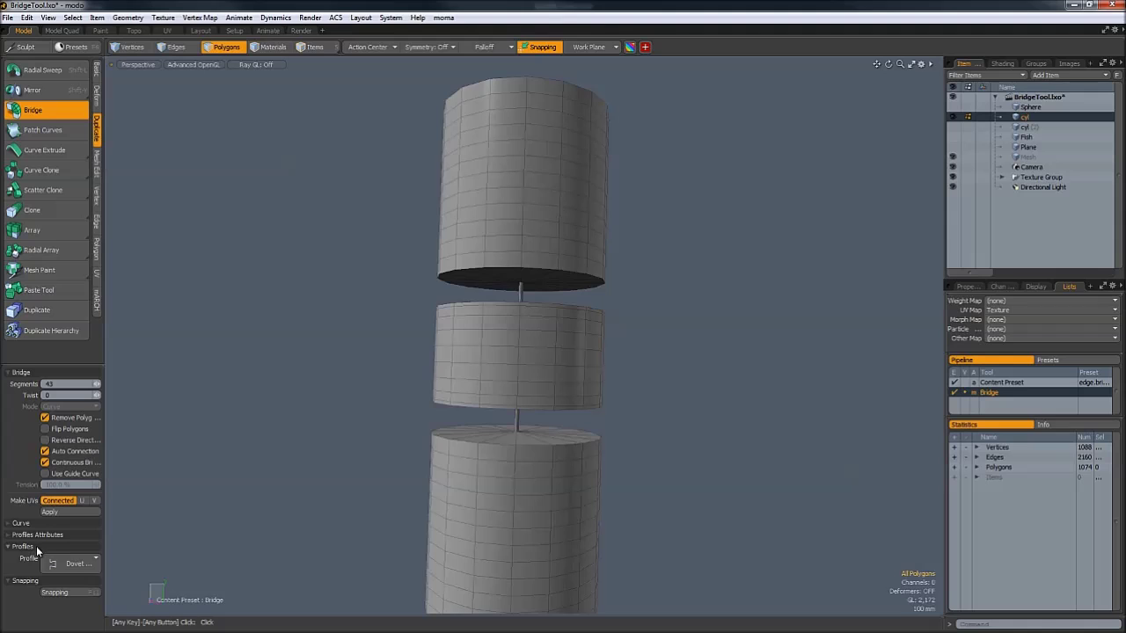
Change the bridge profile to the Classic preset with the shallow bowl shape and reduce the segments to 19.
left_click(70, 563)
left_click(247, 300)
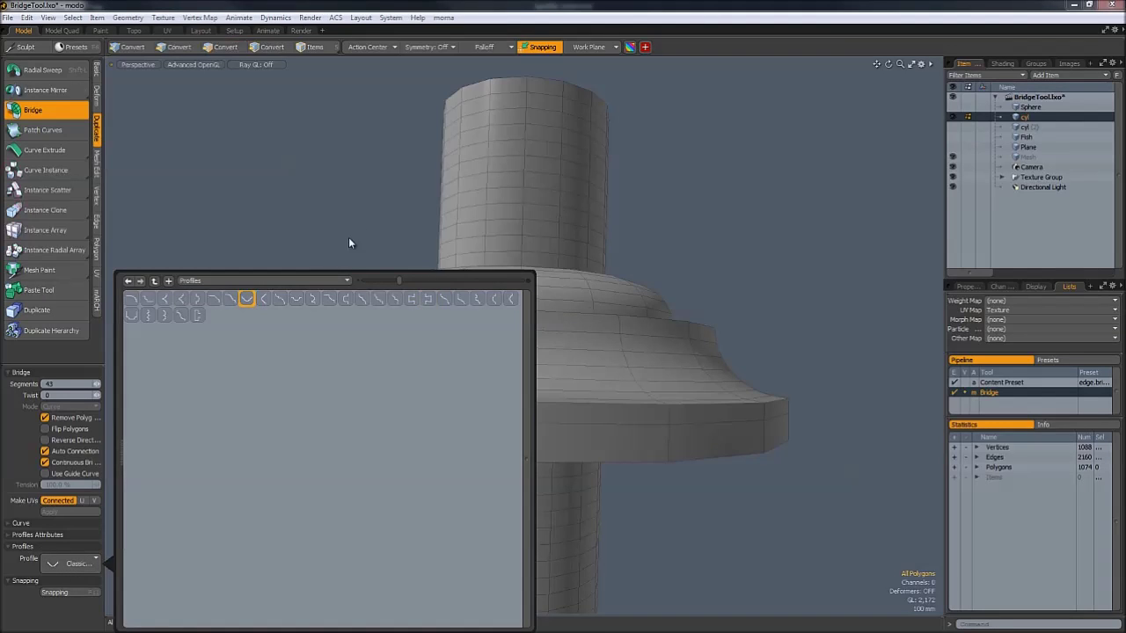
left_click_drag(511, 232, 471, 325, "ctrl+alt")
left_click_drag(471, 326, 488, 297, "alt")
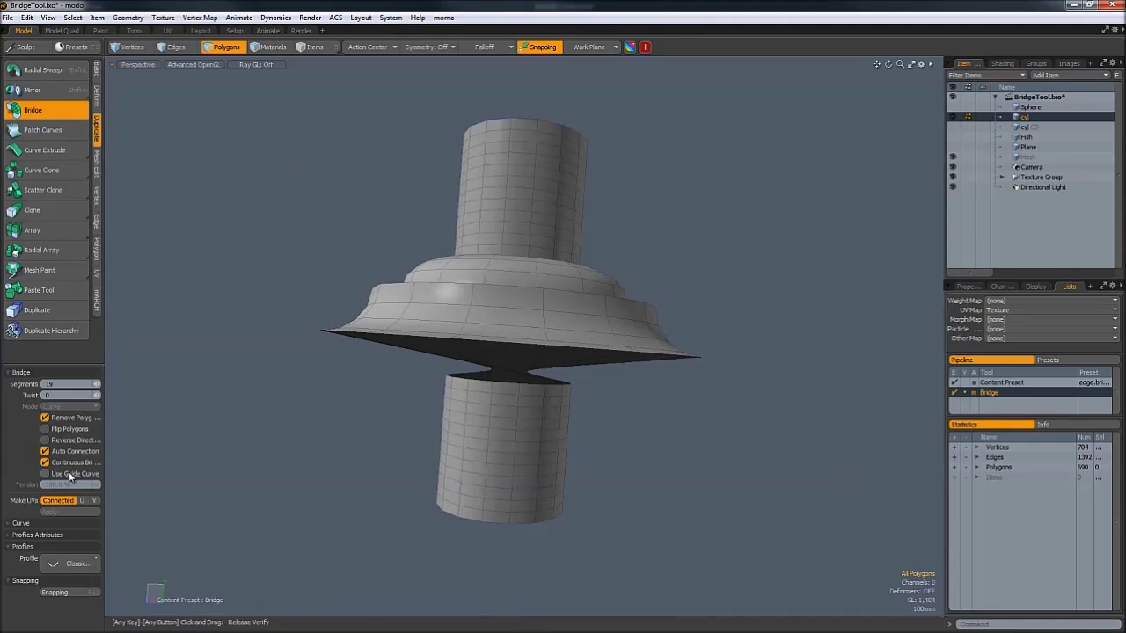
Try the Chamfer profile on the cylinder bridge and replace it with the "Franc..." profile preset.
left_click(62, 560)
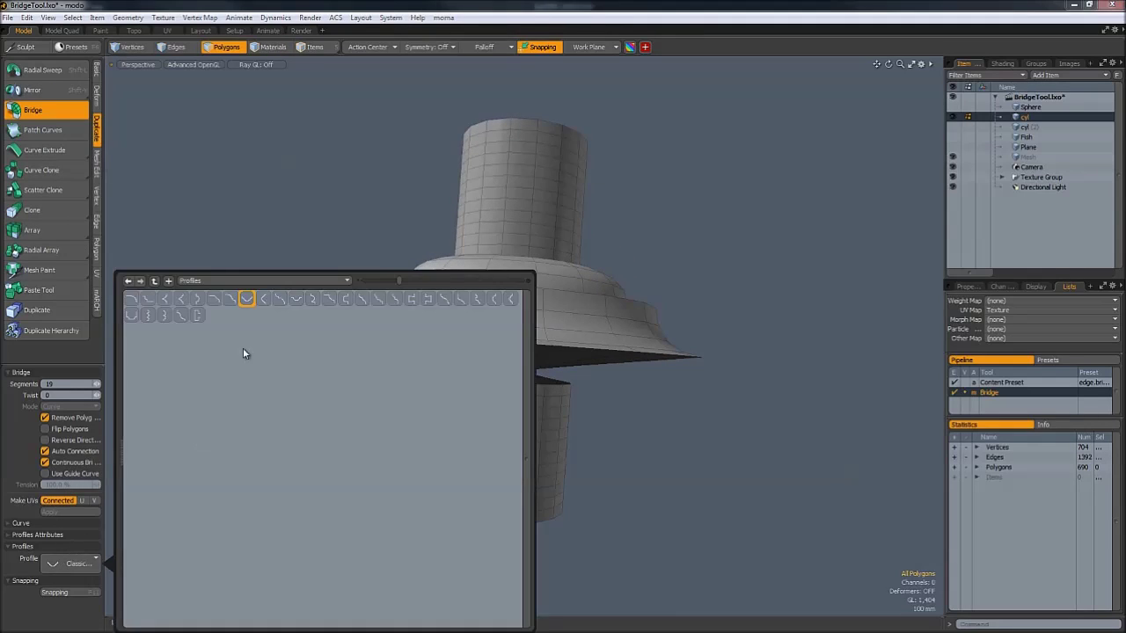
left_click(217, 303)
left_click(82, 571)
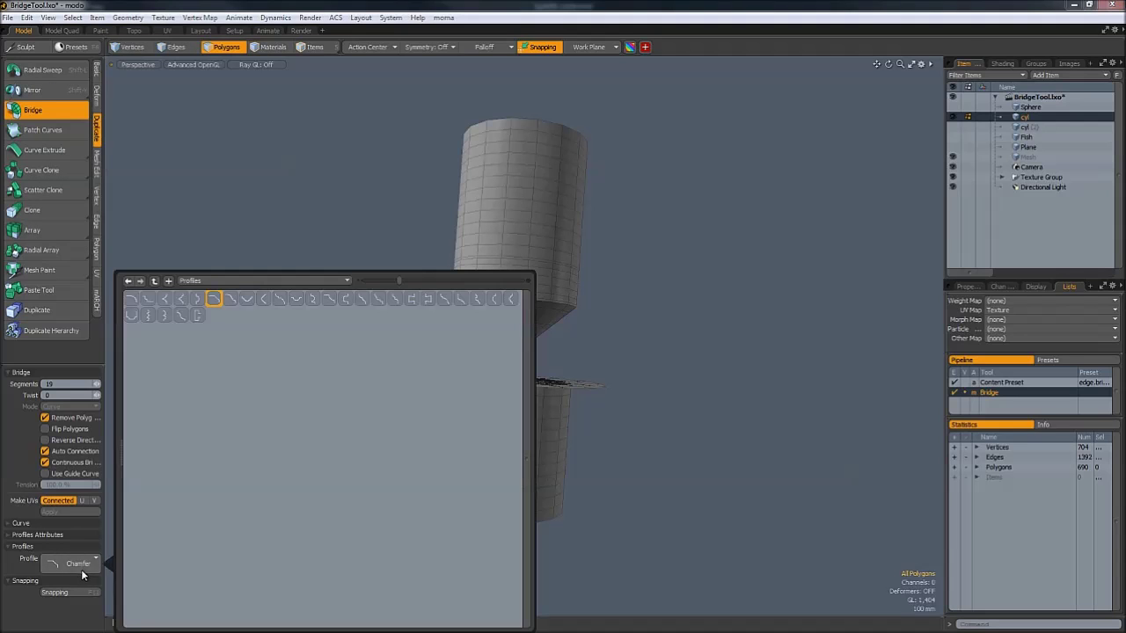
left_click(479, 300)
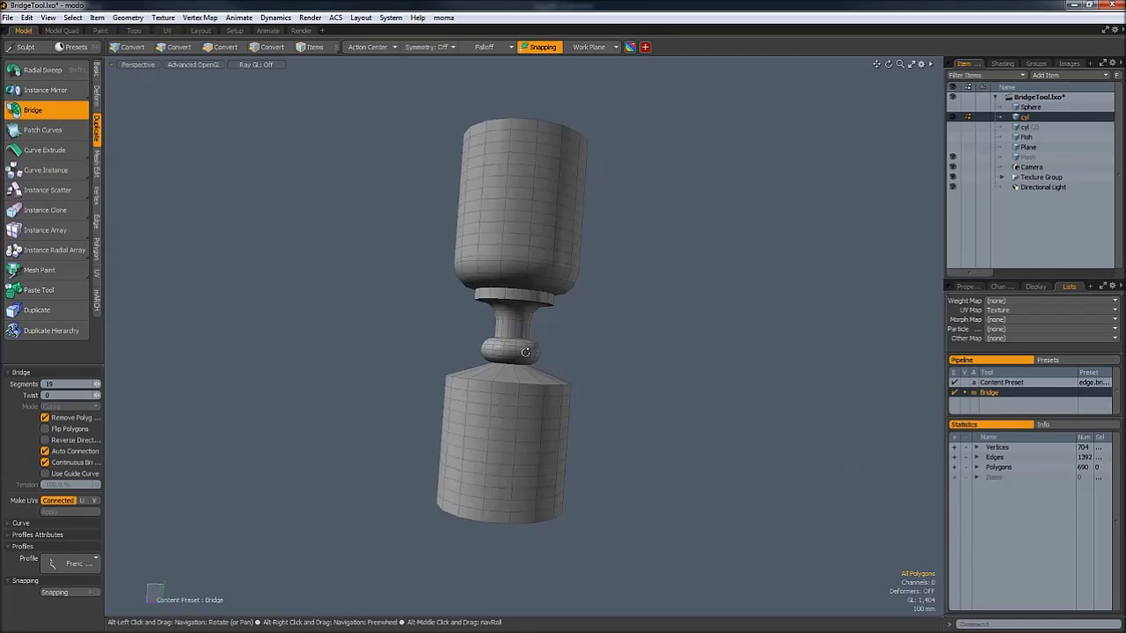
scroll(547, 339, "up", 3)
left_click_drag(537, 369, 537, 381, "alt")
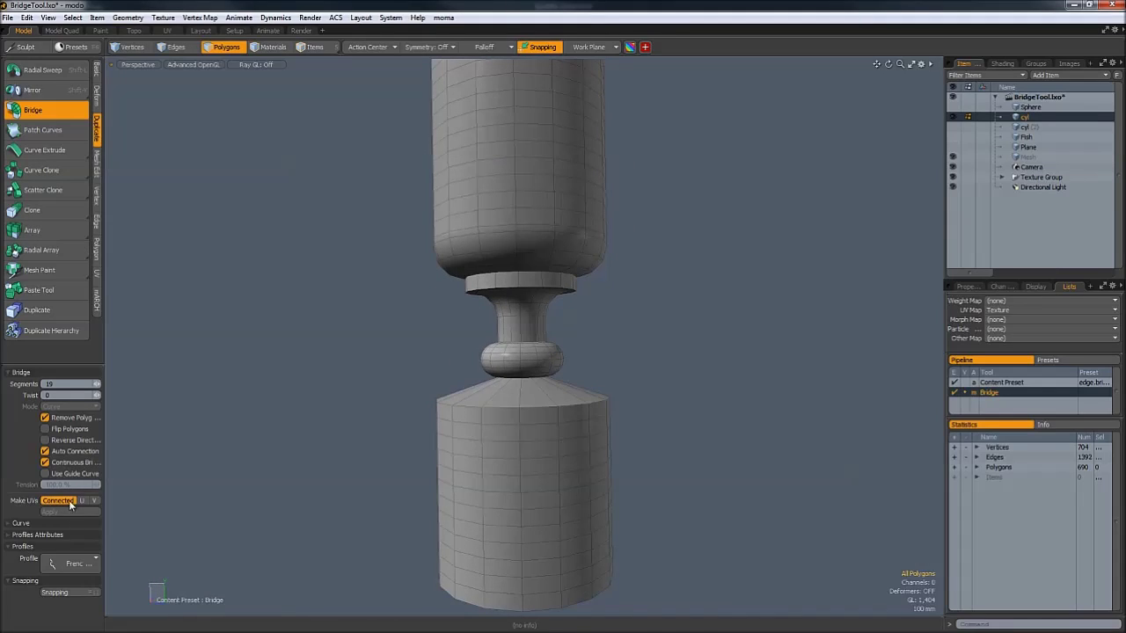
Switch the cylinder bridge's profile to the Slot preset.
left_click(78, 564)
left_click_drag(570, 277, 492, 264, "alt")
scroll(493, 264, "down", 3)
Switch the cylinder bridge's profile to the Beading preset and set the bridge to 10 segments.
left_click(72, 565)
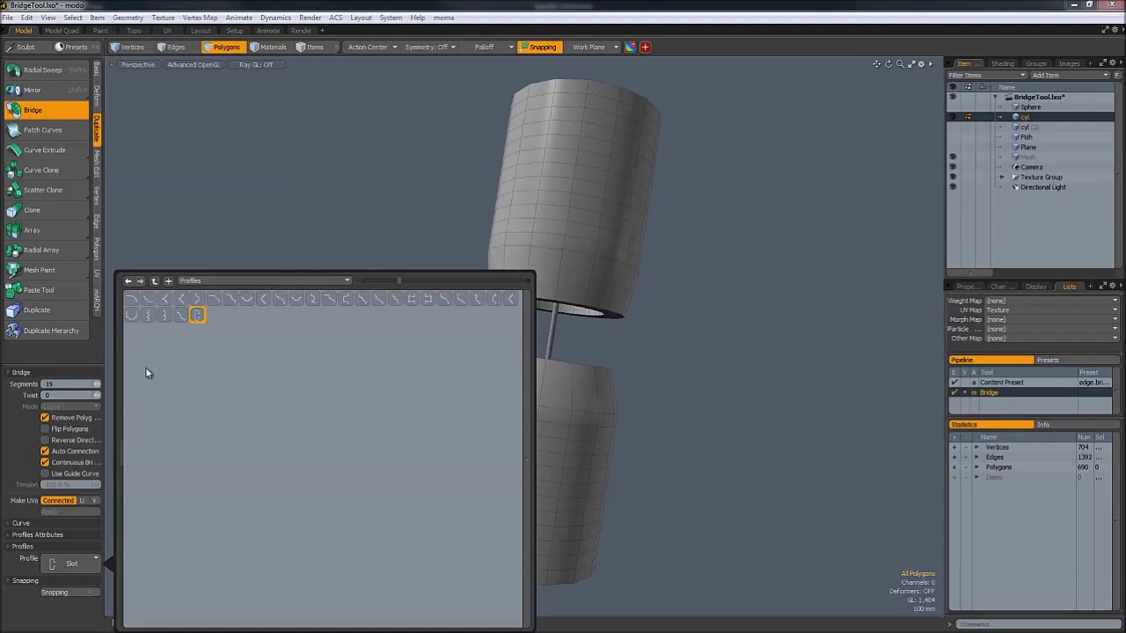
left_click(147, 301)
left_click_drag(591, 242, 544, 257, "alt")
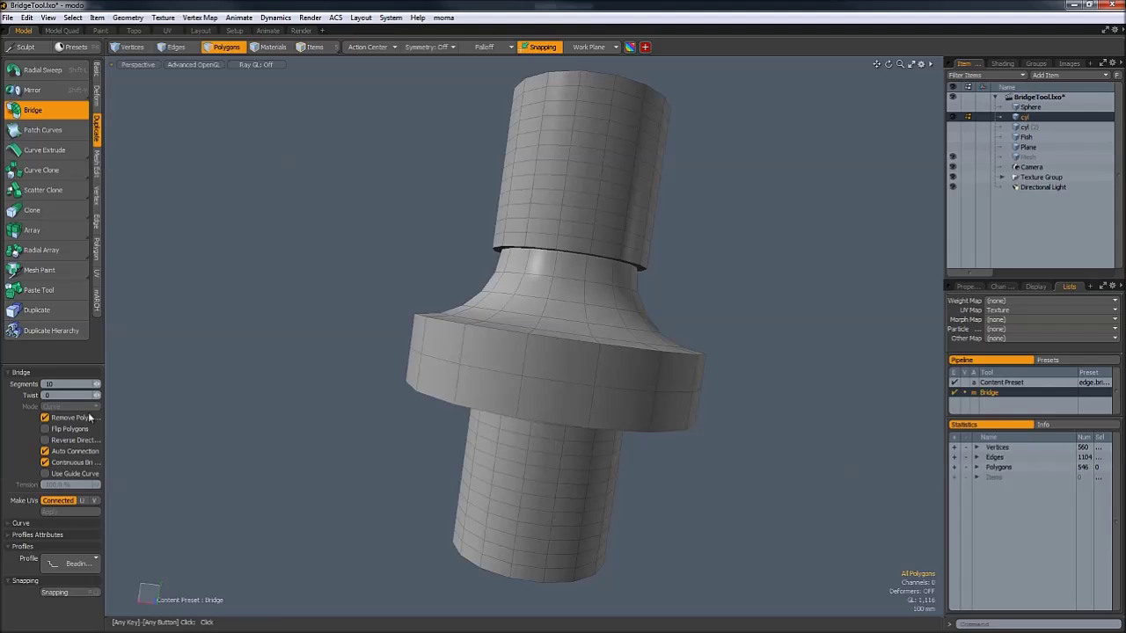
left_click_drag(678, 372, 572, 377, "alt")
Finish the cylinder bridge, restart Bridge, and remove its Content Preset entry from the tool pipeline.
right_click(1003, 387)
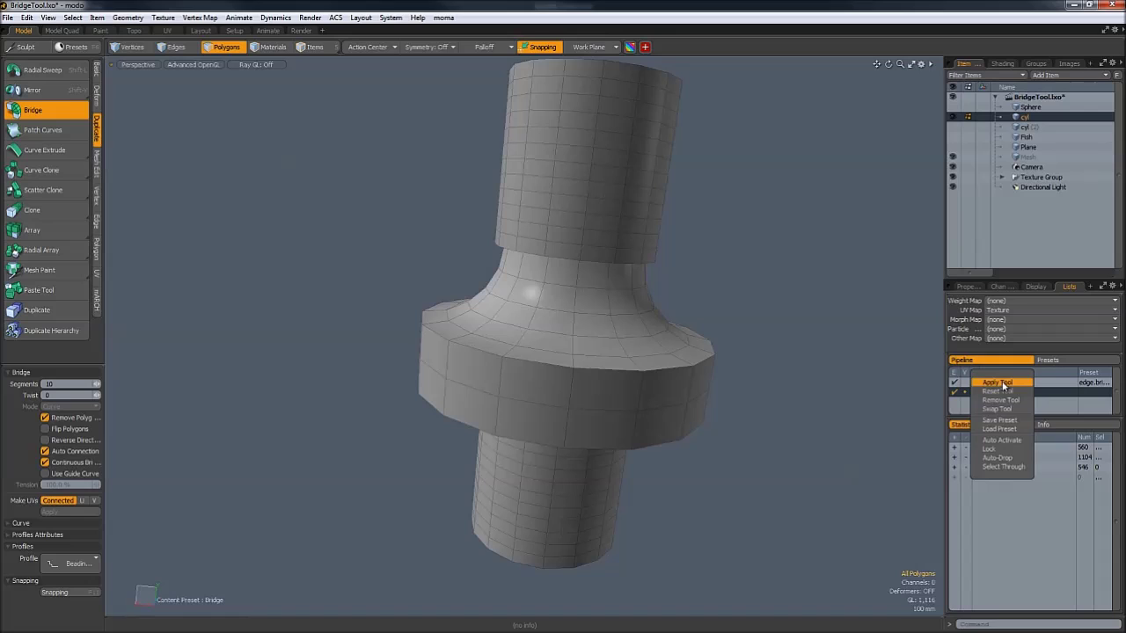
left_click(1001, 403)
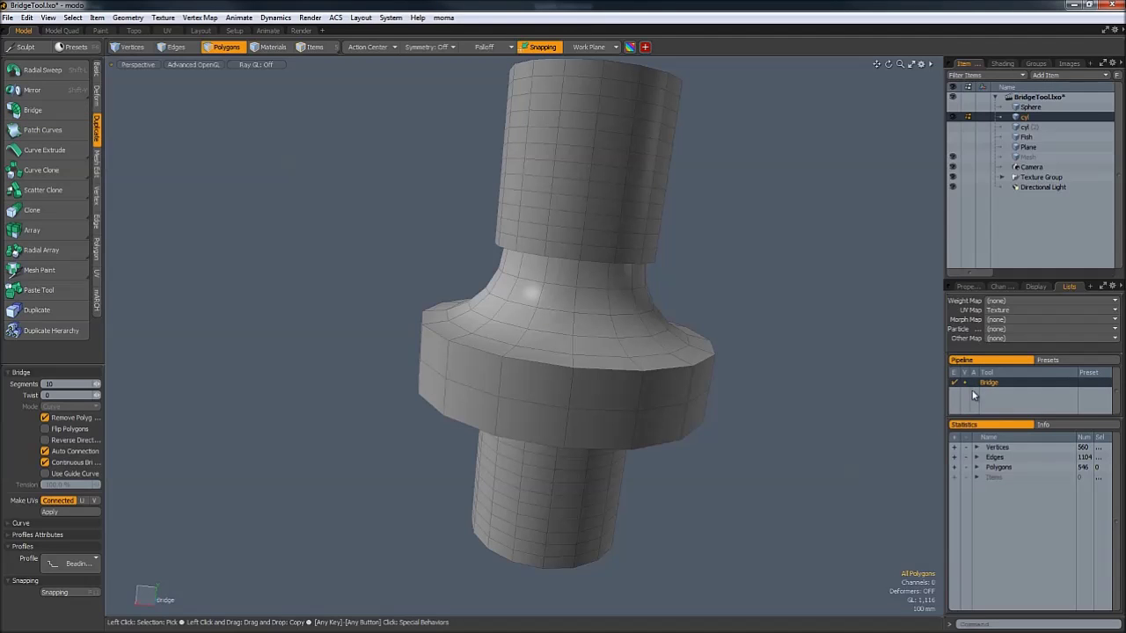
key("space")
left_click(52, 109)
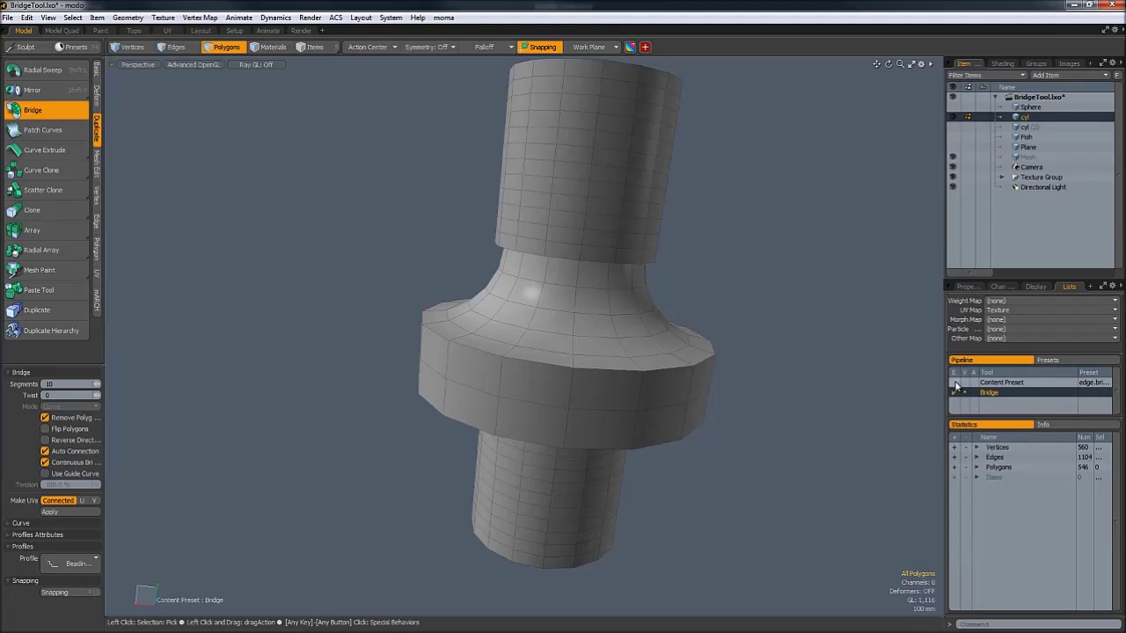
right_click(1013, 387)
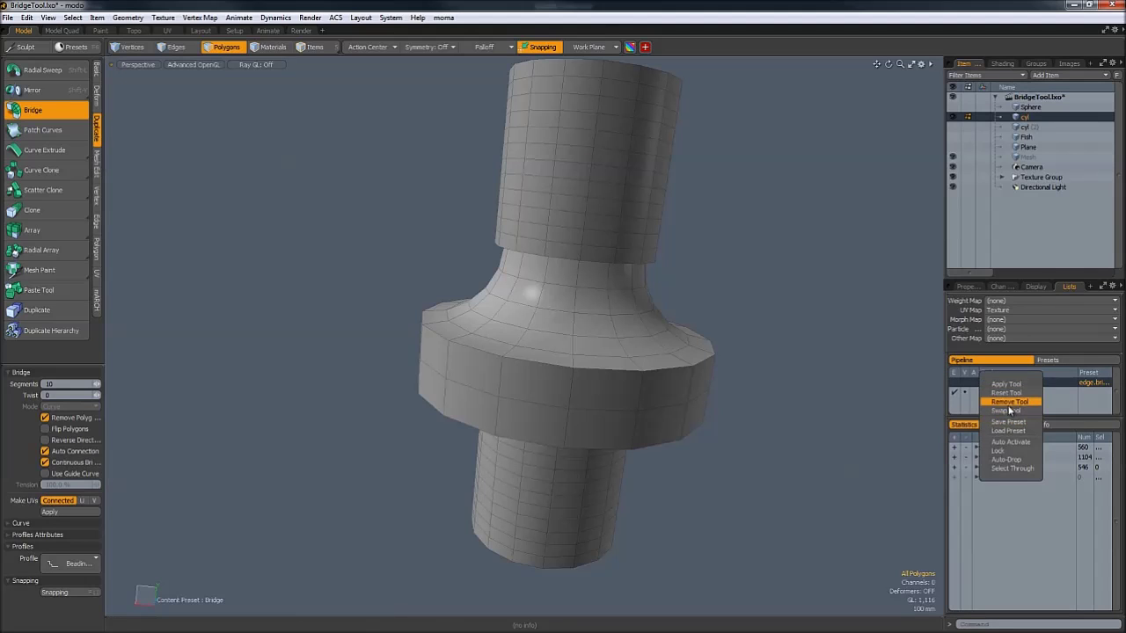
left_click(1009, 408)
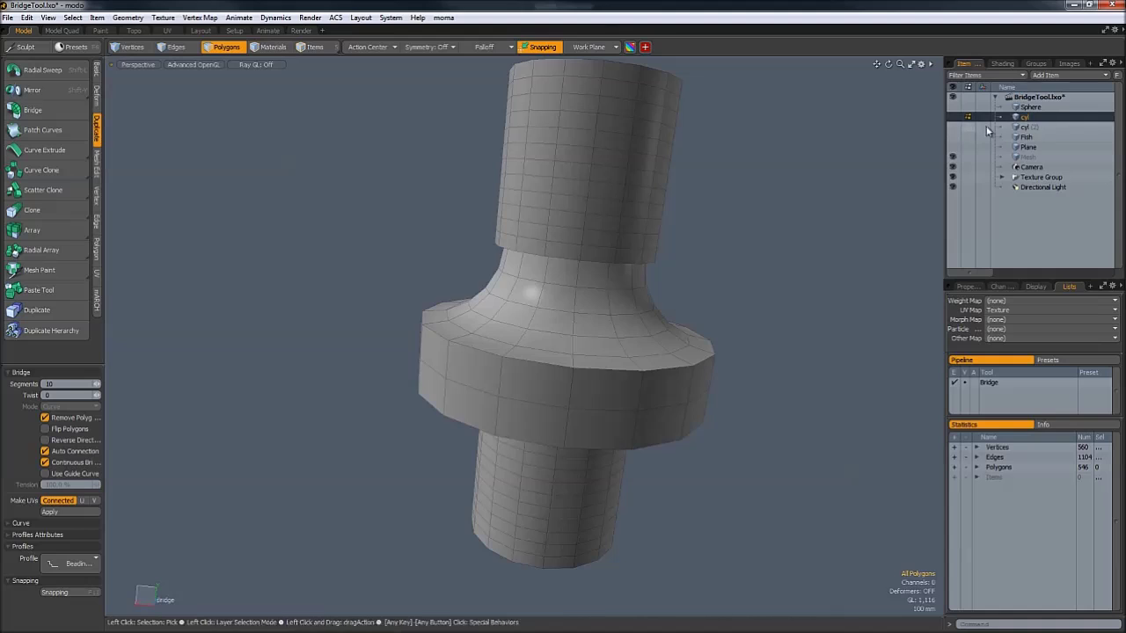
Switch to the cyl (2) mesh and delete its top cap polygon.
left_click(1012, 127)
left_click_drag(649, 174, 533, 354, "alt")
left_click_drag(533, 355, 562, 325, "ctrl+alt")
left_click(560, 389)
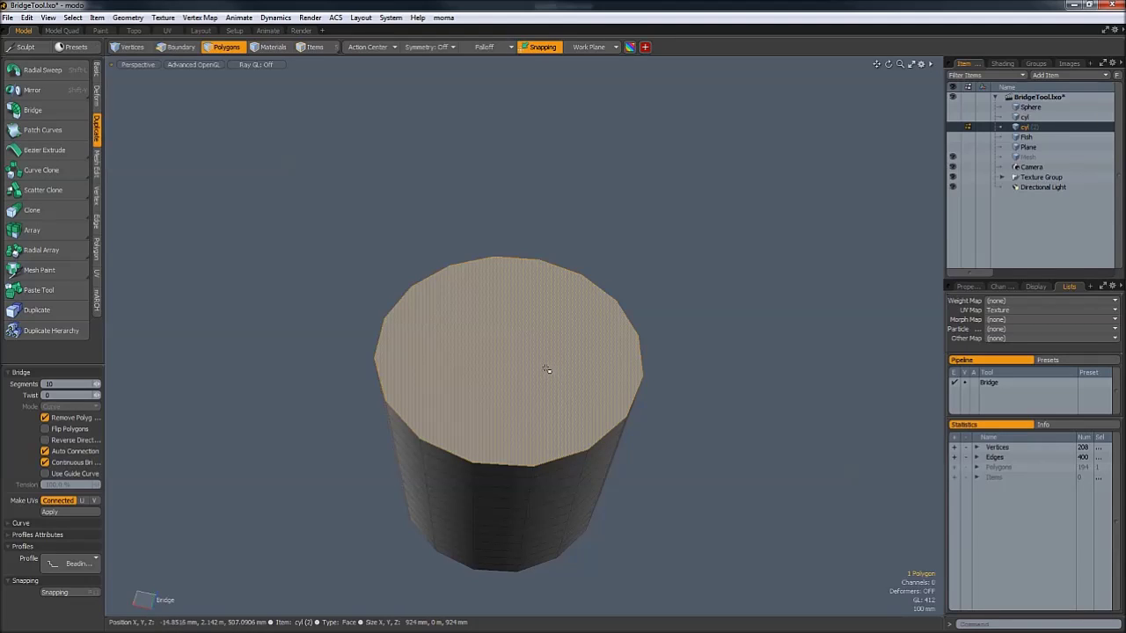
key("Delete")
key("space")
key("space")
key("space")
Select two opposite runs of four edges each along the open rim of cyl (2).
left_click(460, 455)
mouse_move(543, 427)
left_mouse_down("alt")
mouse_move(525, 412)
mouse_move(527, 438)
left_mouse_up("alt")
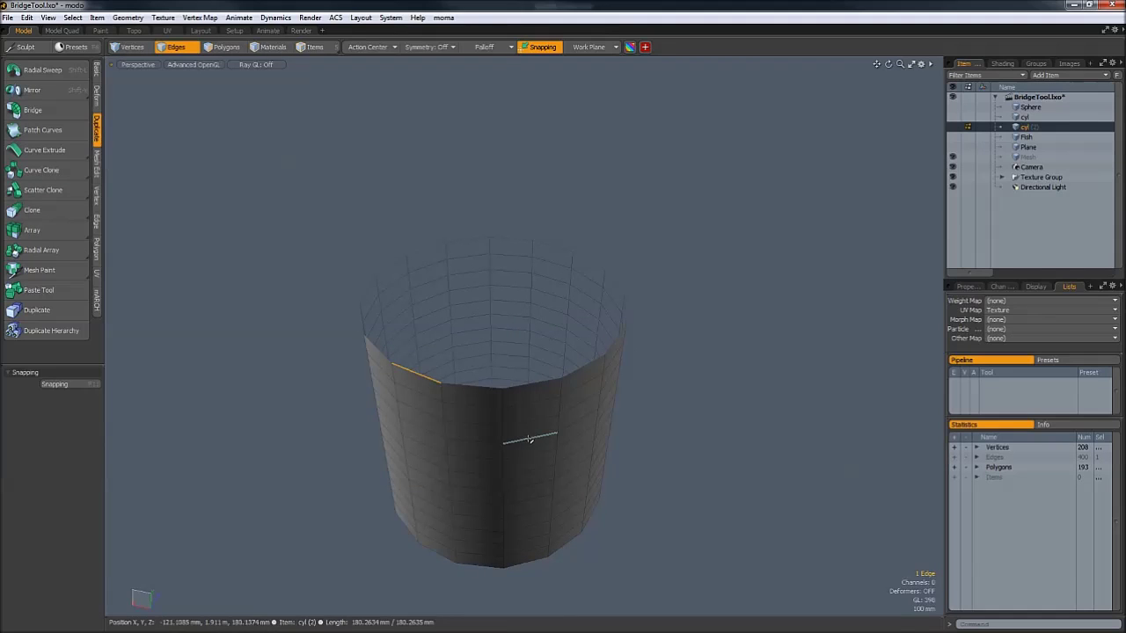
double_click(561, 388)
left_click(495, 397)
double_click(524, 390)
left_click_drag(576, 395, 561, 405, "alt")
left_click(536, 391)
left_click_drag(663, 388, 436, 392, "alt")
double_click(476, 313, "shift")
left_click_drag(476, 312, 532, 298, "alt")
left_click(530, 298, "shift")
left_click_drag(501, 413, 499, 366, "alt")
left_click(605, 270, "shift")
key("shift+g")
left_click(539, 290, "ctrl")
left_click(530, 255, "shift")
left_click_drag(513, 338, 554, 377, "alt")
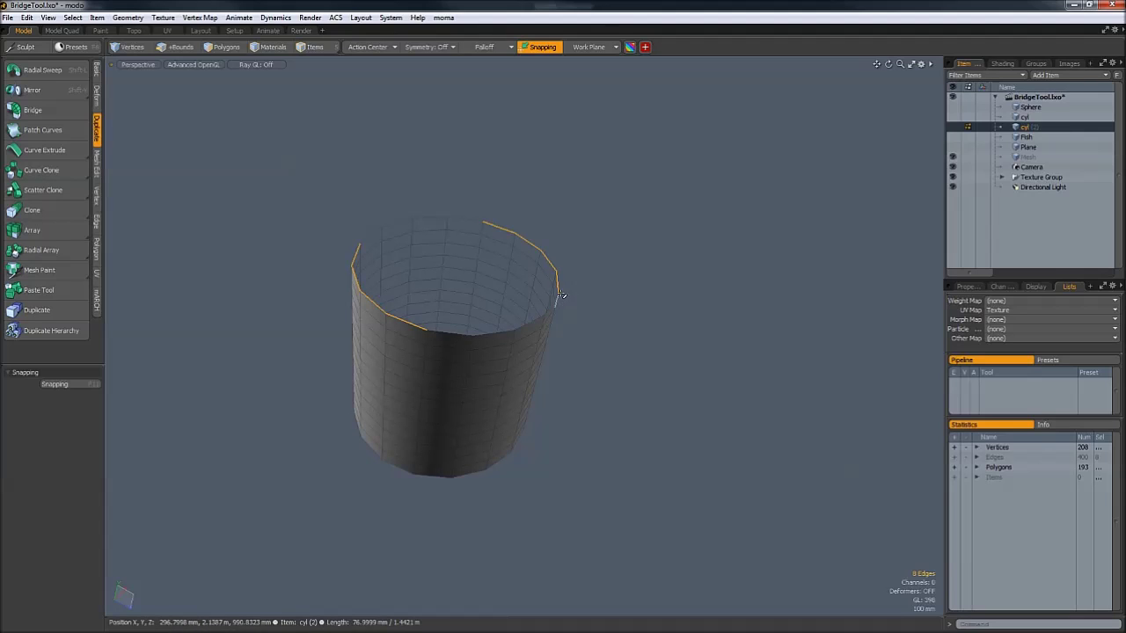
Bridge the two rim edge runs with Continuous Bridge enabled to cap the cylinder with a polygon grid.
left_click_drag(543, 317, 492, 342, "alt")
left_click(59, 116)
left_click(58, 114)
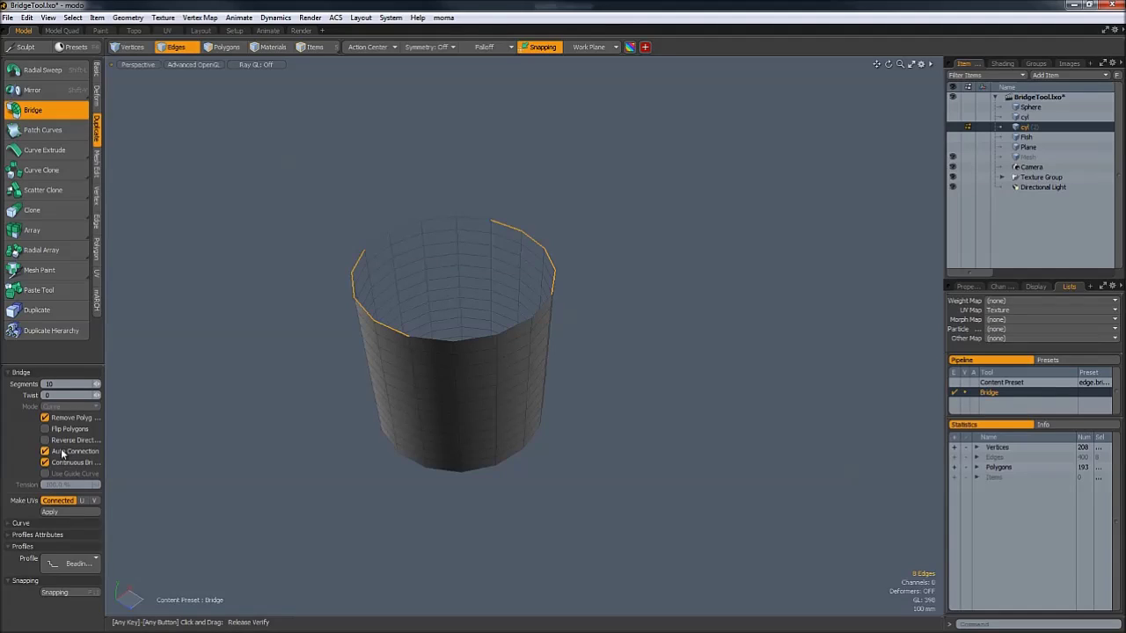
left_click(344, 394)
left_click_drag(487, 354, 530, 520, "alt")
key("space")
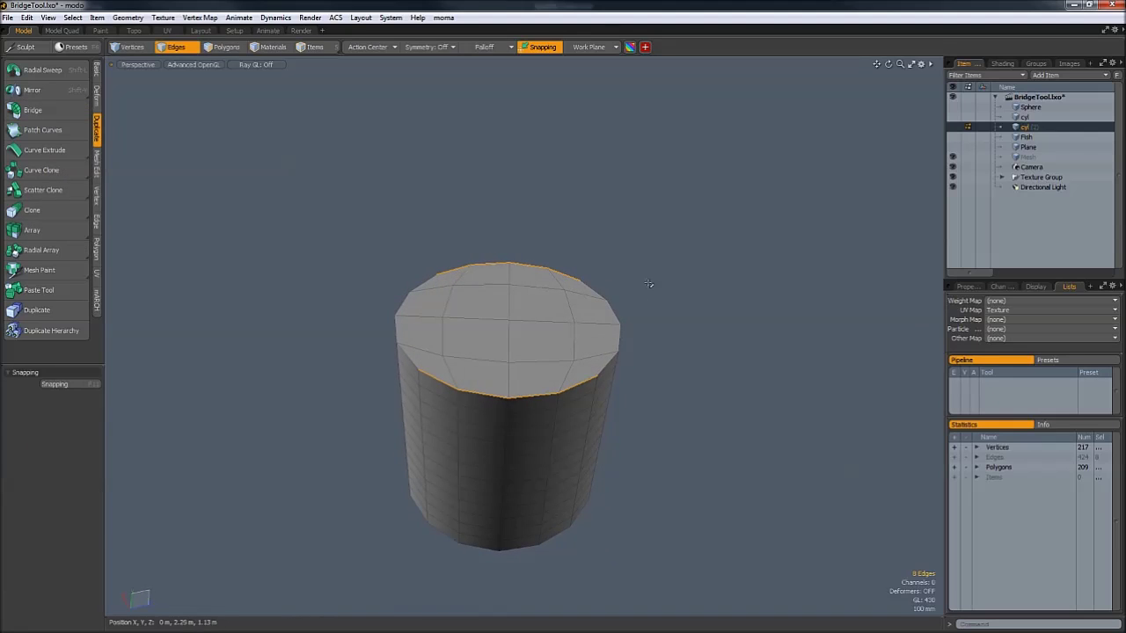
Switch to the Fish mesh and delete a rectangular patch of polygons from its flank.
key("3")
left_click(1034, 136)
left_click_drag(640, 421, 295, 356, "ctrl+alt")
left_click_drag(440, 352, 525, 332, "ctrl+alt")
left_click(545, 310)
left_click(360, 354, "shift")
key("shift+g")
key("Delete")
key("space")
key("space")
key("space")
Select the three border edges at the rear end of the hole in the fish's flank.
key("2")
left_click(546, 289)
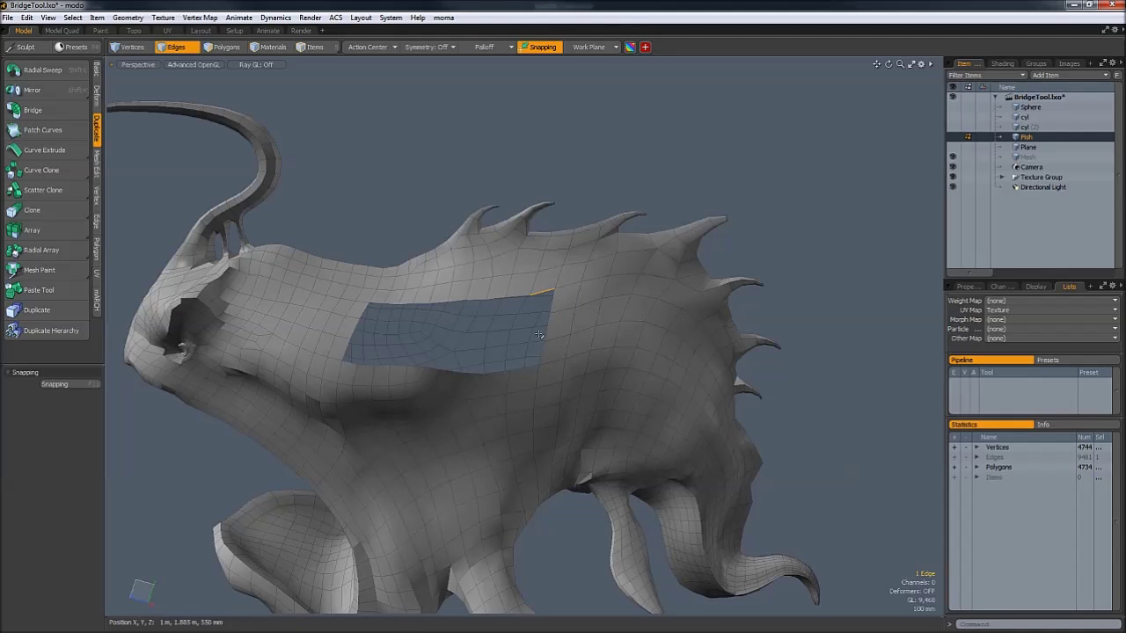
mouse_move(533, 356)
left_mouse_down("alt")
mouse_move(509, 452)
mouse_move(482, 447)
left_mouse_up("alt")
mouse_move(554, 295)
left_mouse_down()
mouse_move(542, 376)
mouse_move(502, 384)
left_mouse_up()
key("z")
left_click_drag(603, 347, 552, 353, "shift")
key("q")
left_click_drag(607, 434, 569, 296, "alt")
key("ctrl+z")
key("ctrl+z")
key("ctrl+z")
key("ctrl+z")
key("ctrl+z")
key("ctrl+z")
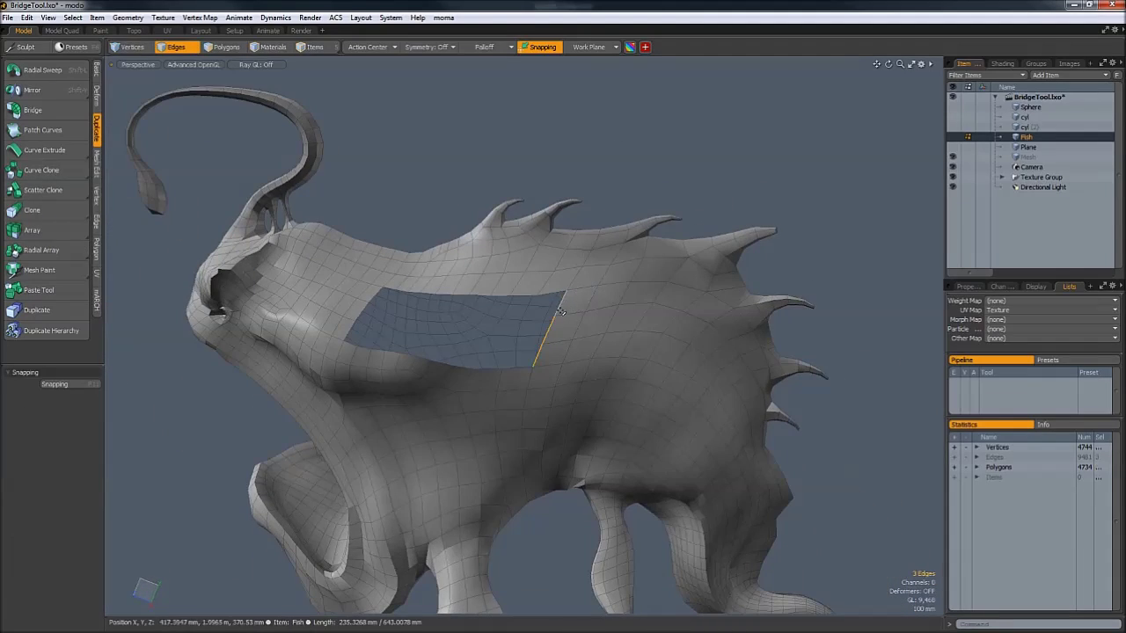
Add the three edges at the hole's front end to the selection and bridge across the hole in the fish's flank.
left_click_drag(605, 383, 519, 360, "alt")
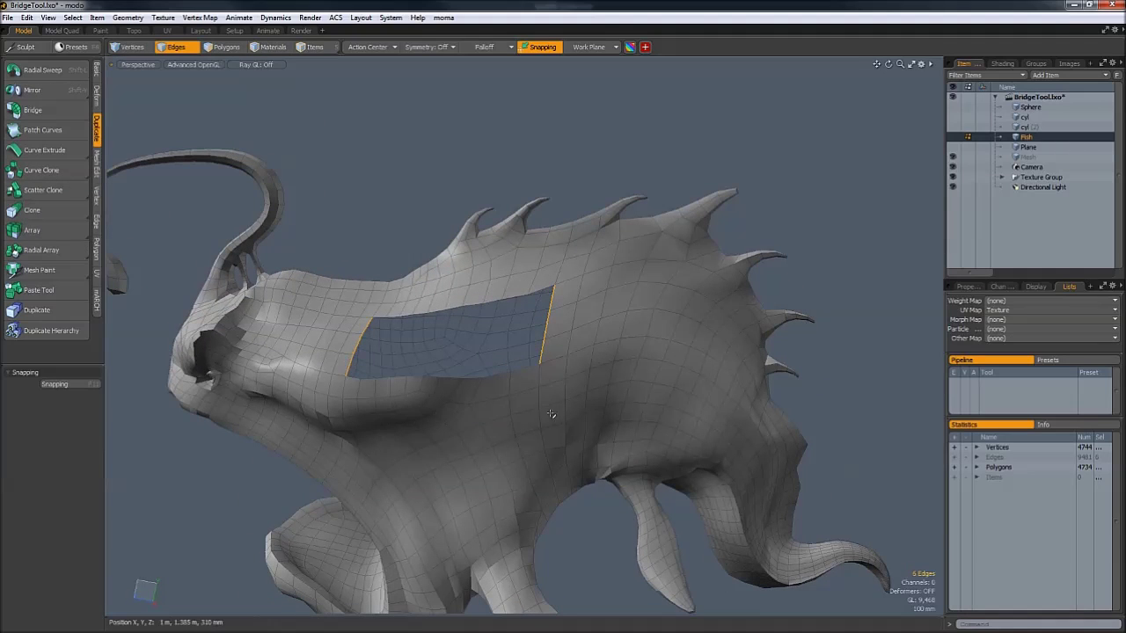
left_click_drag(550, 414, 496, 326, "alt")
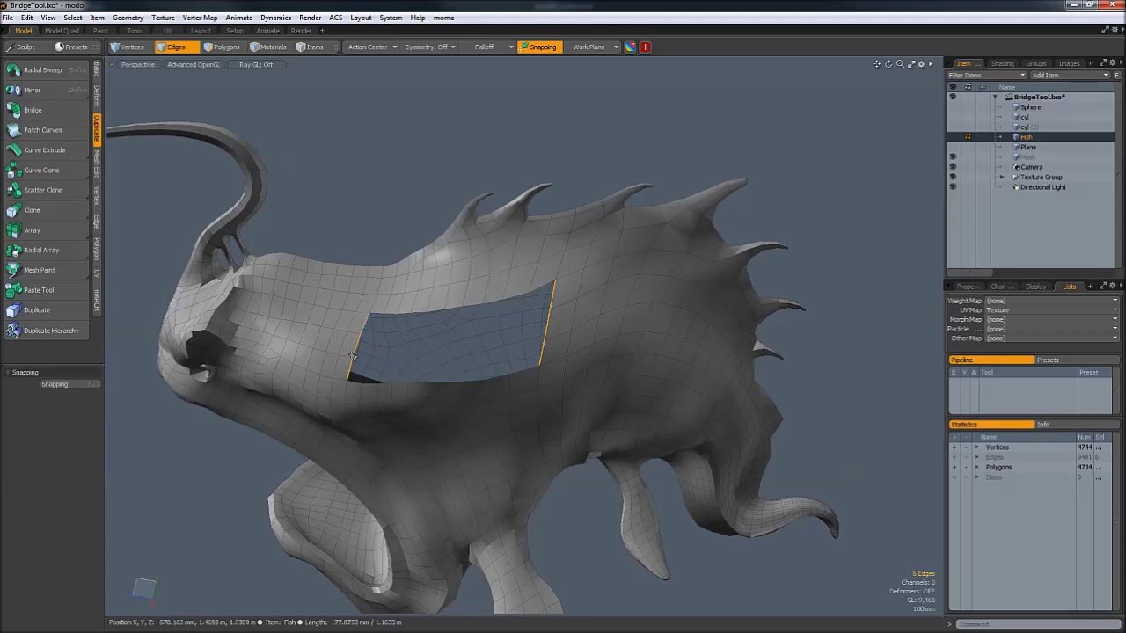
left_click(35, 110)
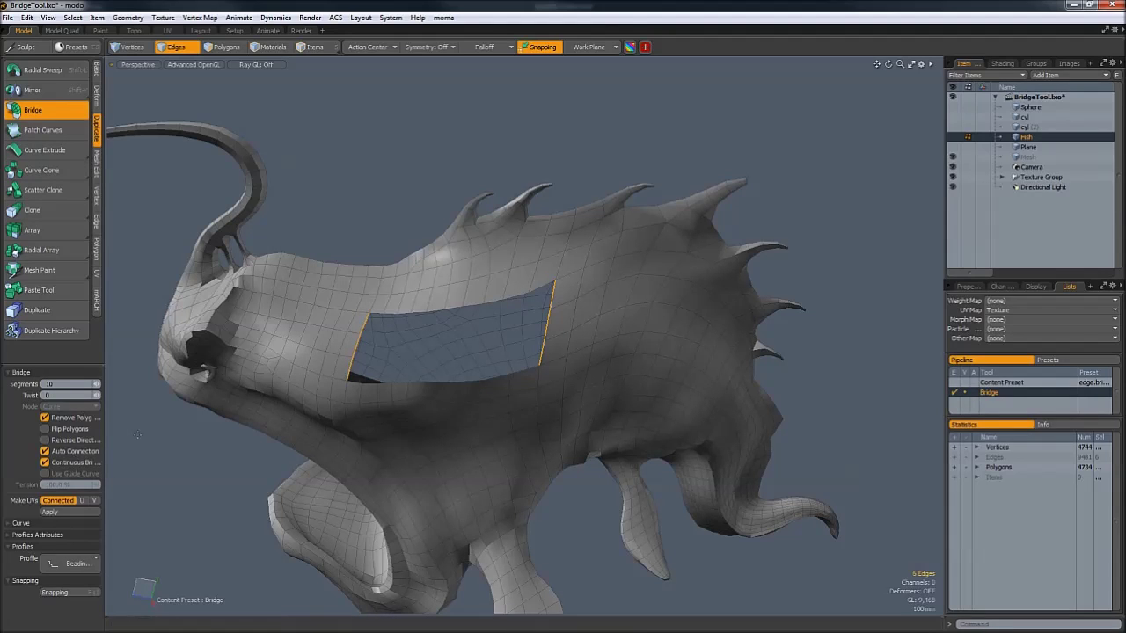
left_click(415, 386)
left_click_drag(638, 403, 332, 374, "alt")
left_click_drag(563, 383, 907, 332, "alt")
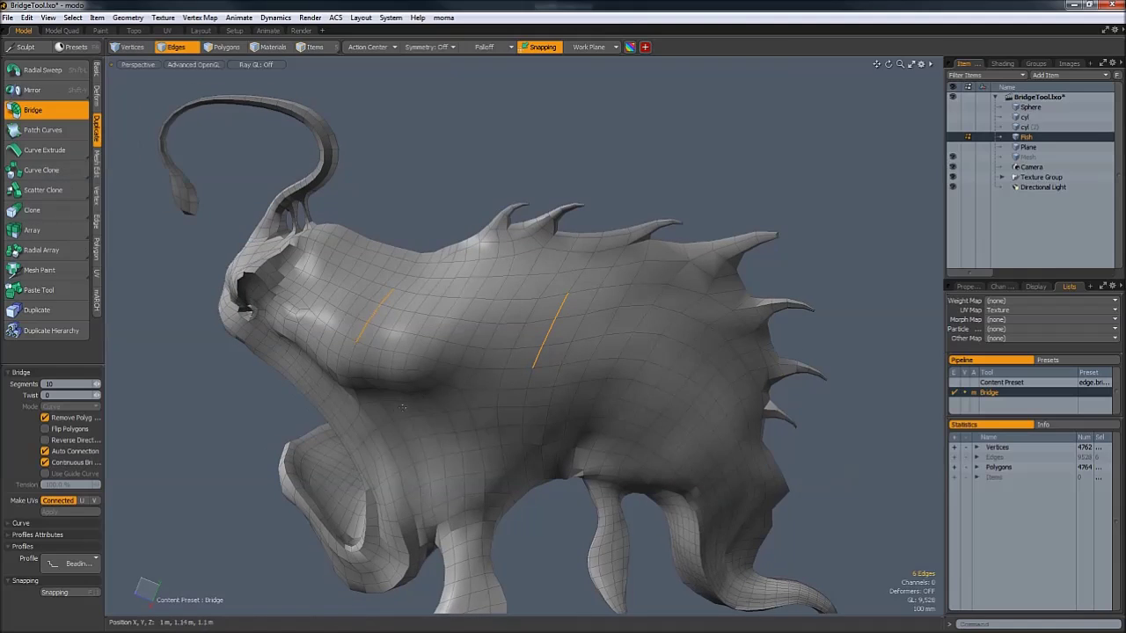
Turn off Auto Connection for the bridge on the fish's flank.
left_click(75, 451)
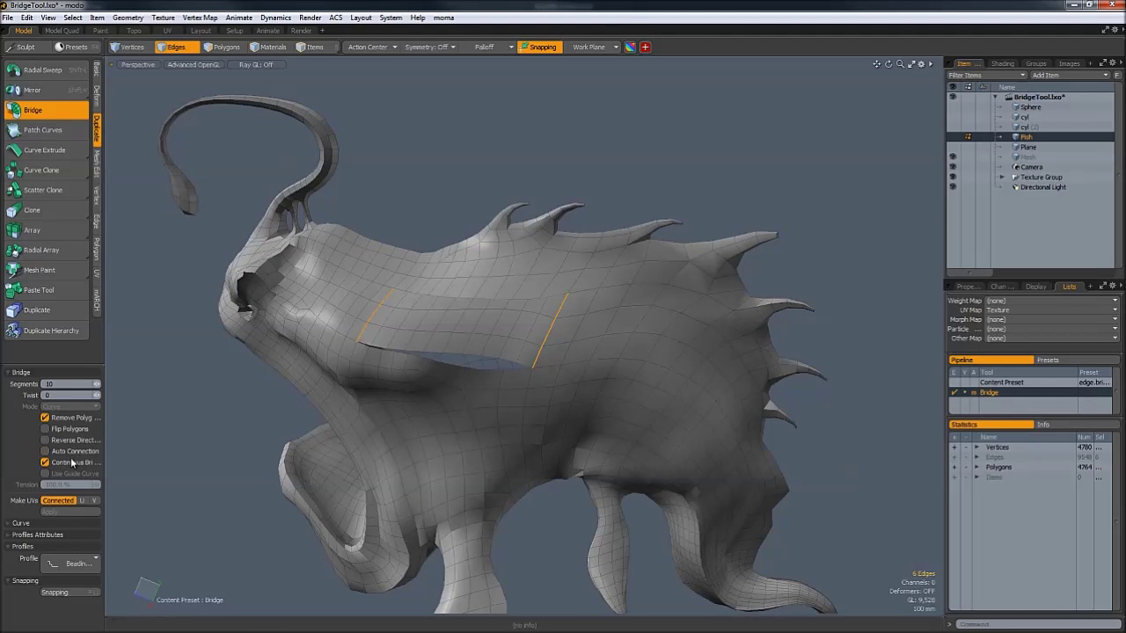
Undo the bridge across the hole in the fish's flank and restart Bridge with Auto Connection and Continuous Bridge off.
left_click_drag(445, 419, 443, 378, "alt")
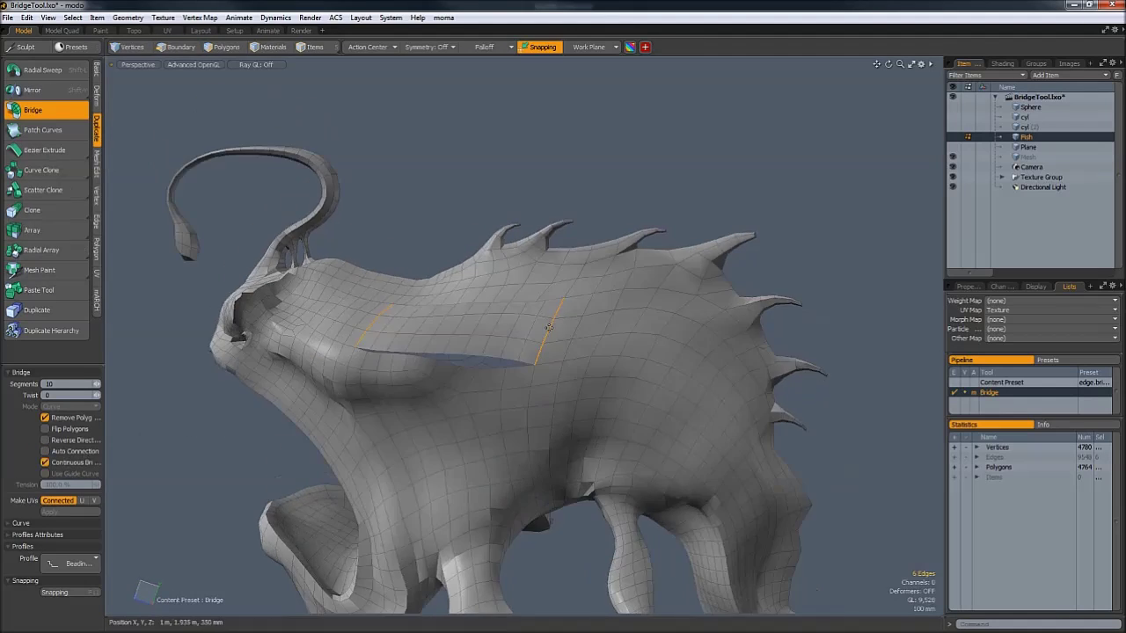
key("ctrl+z")
key("ctrl+z")
left_click(32, 110)
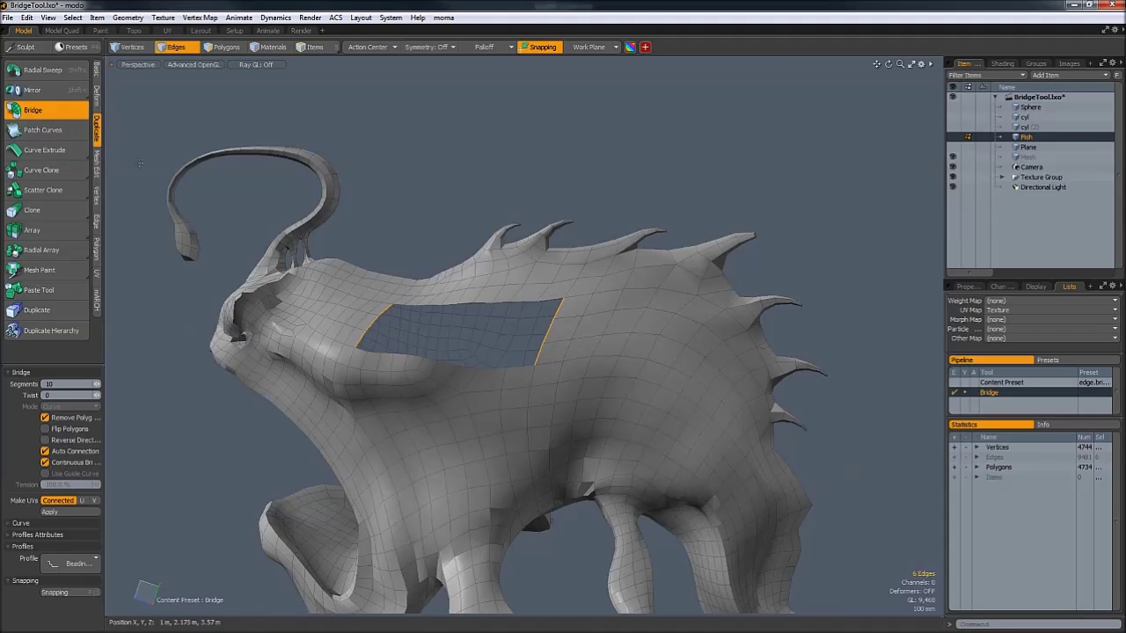
left_click(431, 361)
left_click_drag(431, 361, 541, 364, "alt")
scroll(538, 410, "up", 4)
key("space")
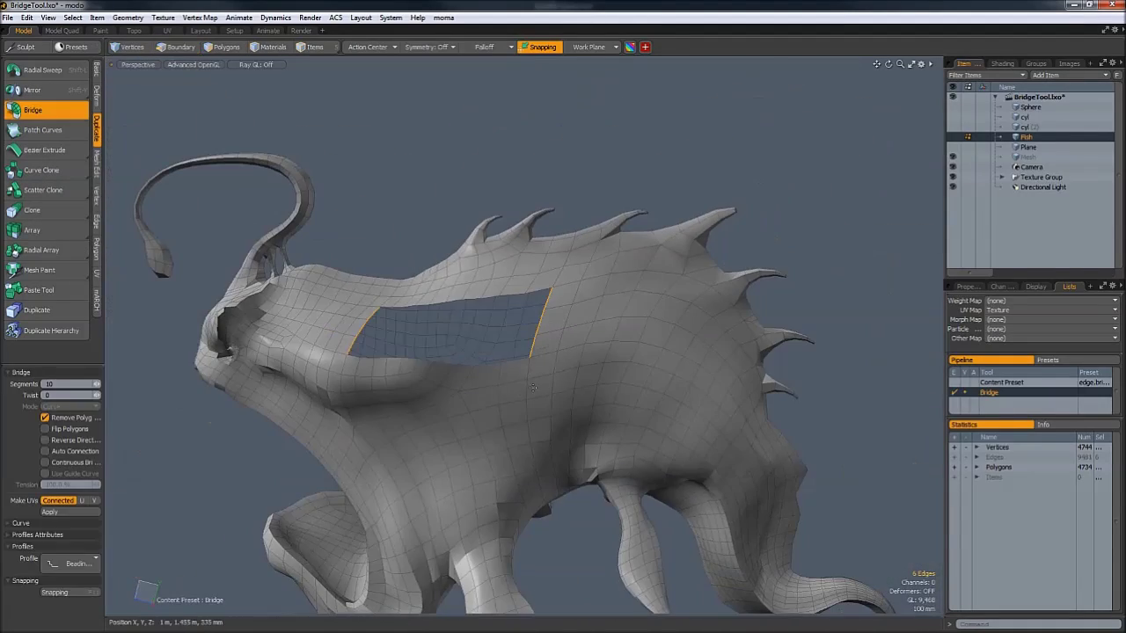
Select a rectangular block of polygons on the fish's lower flank, below the open hole, and delete it.
left_click_drag(563, 405, 591, 369, "alt")
left_click(591, 370)
left_click(486, 461, "shift")
key("shift+g")
key("Delete")
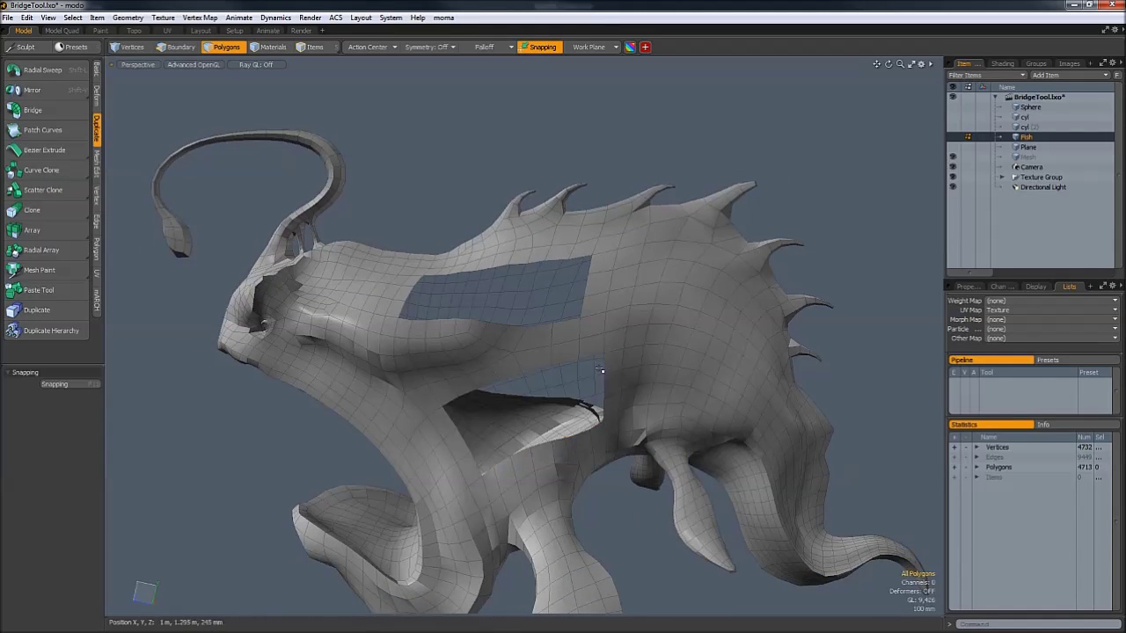
Select the three border edges at each end of the lower flank hole and bridge across it.
key("2")
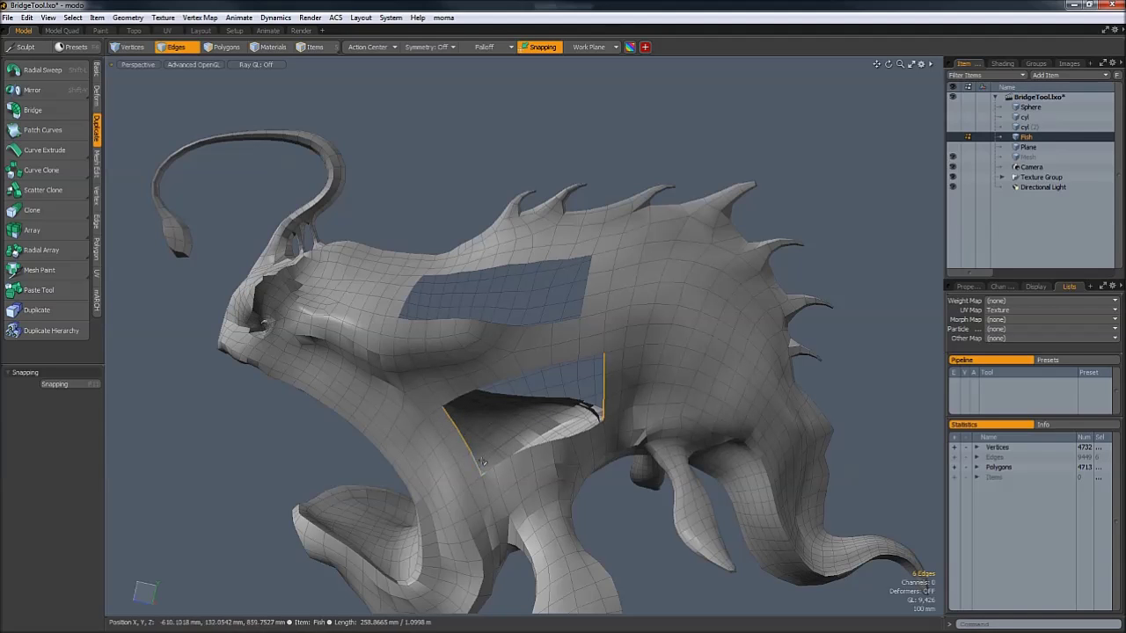
left_click_drag(481, 475, 422, 470, "alt")
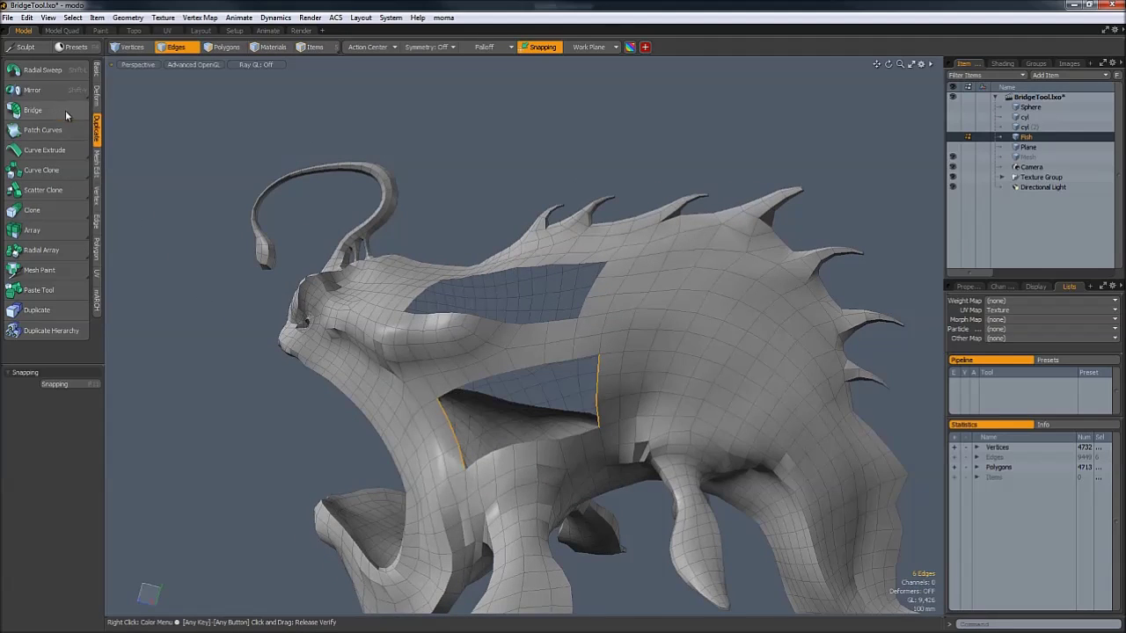
left_click(35, 110)
left_click(519, 400)
left_click_drag(510, 352, 576, 356, "alt")
key("space")
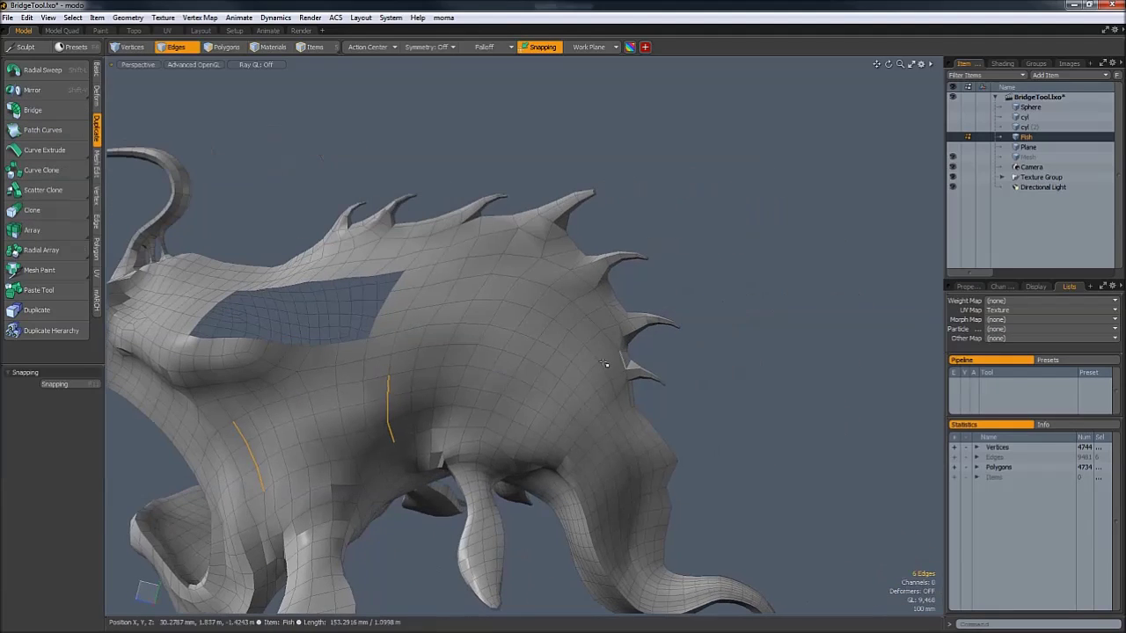
Select a single row of polygons curving over the fish's rear flank and delete it.
key("3")
left_click(446, 314, "ctrl+shift")
key("Delete")
left_click_drag(547, 296, 607, 352, "alt")
left_click_drag(607, 352, 598, 380, "ctrl+alt")
Select the edge at each end of the curved rear-flank gap and bridge the gap.
key("1")
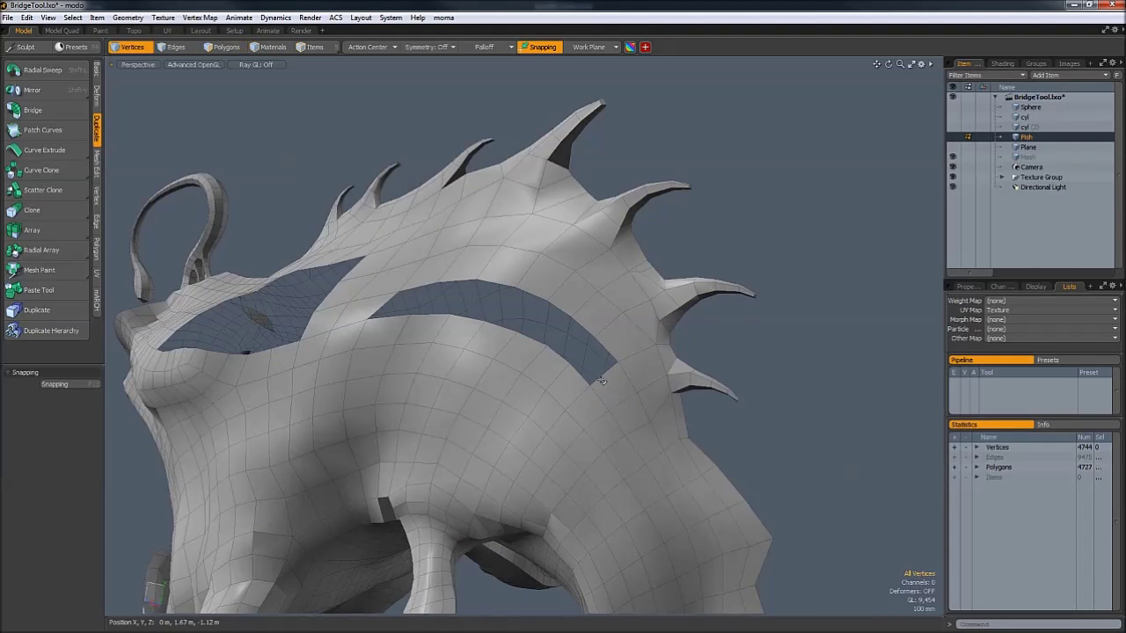
key("2")
left_click_drag(551, 385, 493, 371, "alt")
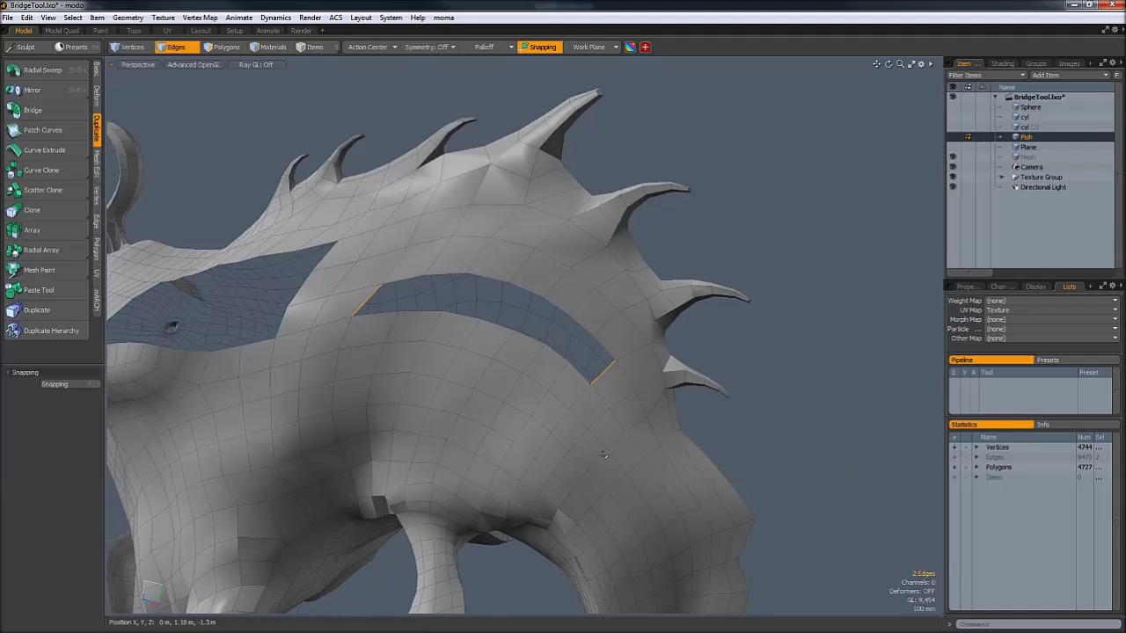
key("ctrl+b")
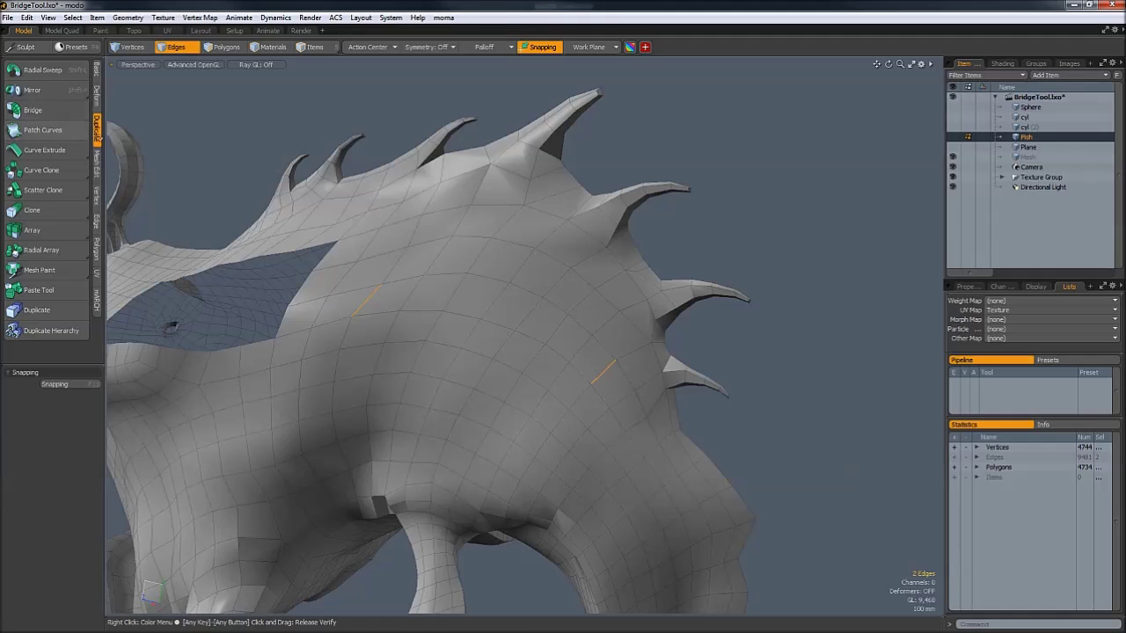
Select one long row of polygons running from behind the fish's head to its tail and delete it.
scroll(348, 311, "down", 4)
left_click_drag(413, 381, 493, 350, "alt+shift")
scroll(494, 350, "up", 3)
key("3")
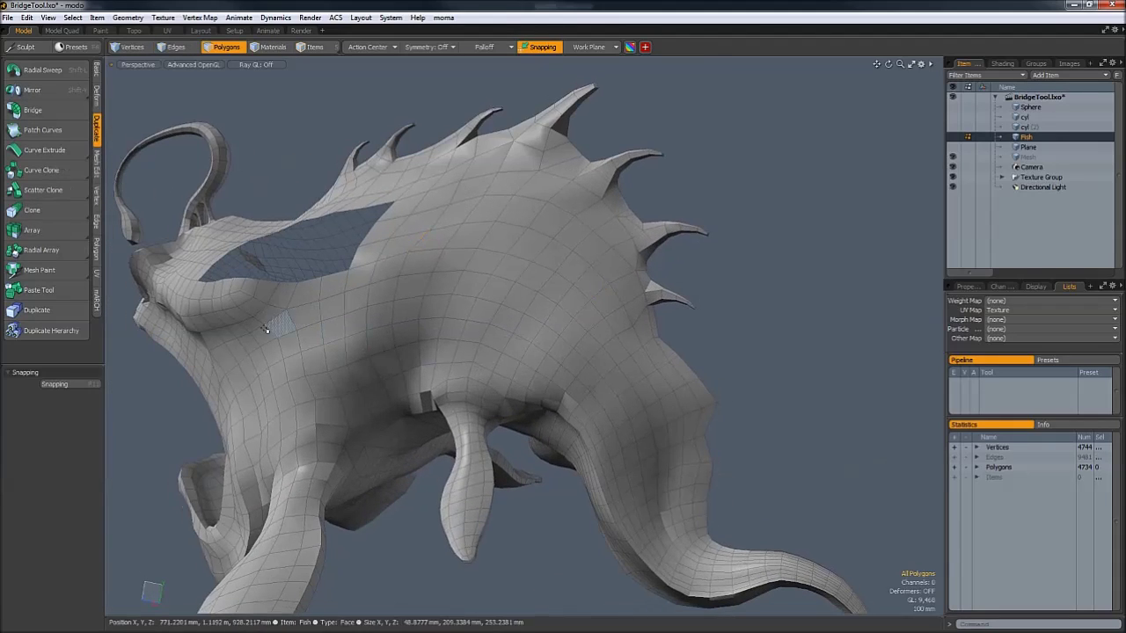
left_click(656, 512, "ctrl+shift")
key("Delete")
Try bridging the long gap between its two end edges, comparing it with undo and redo, and undo the bridge.
key("2")
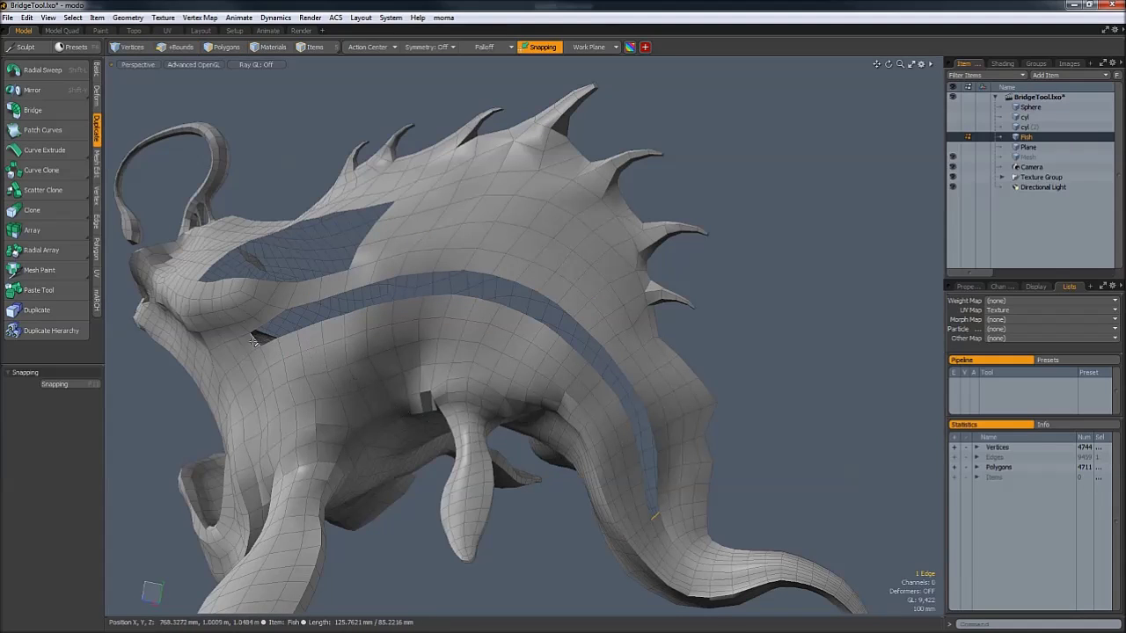
key("ctrl+shift+z")
key("ctrl+z")
left_click_drag(731, 470, 707, 462, "alt")
key("ctrl+shift+z")
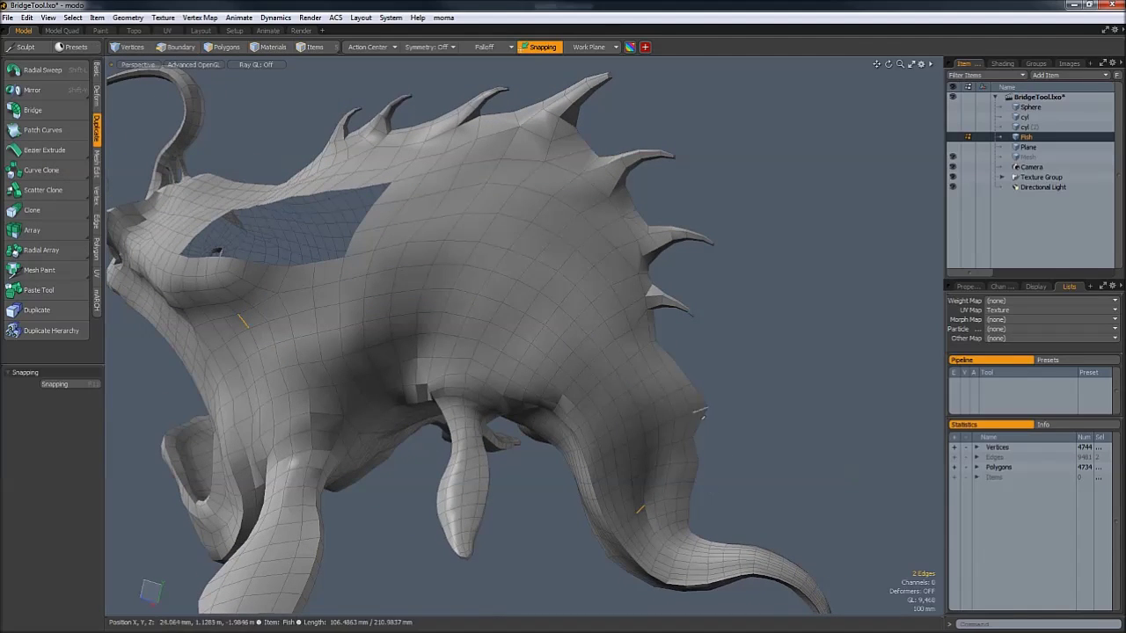
key("ctrl+z")
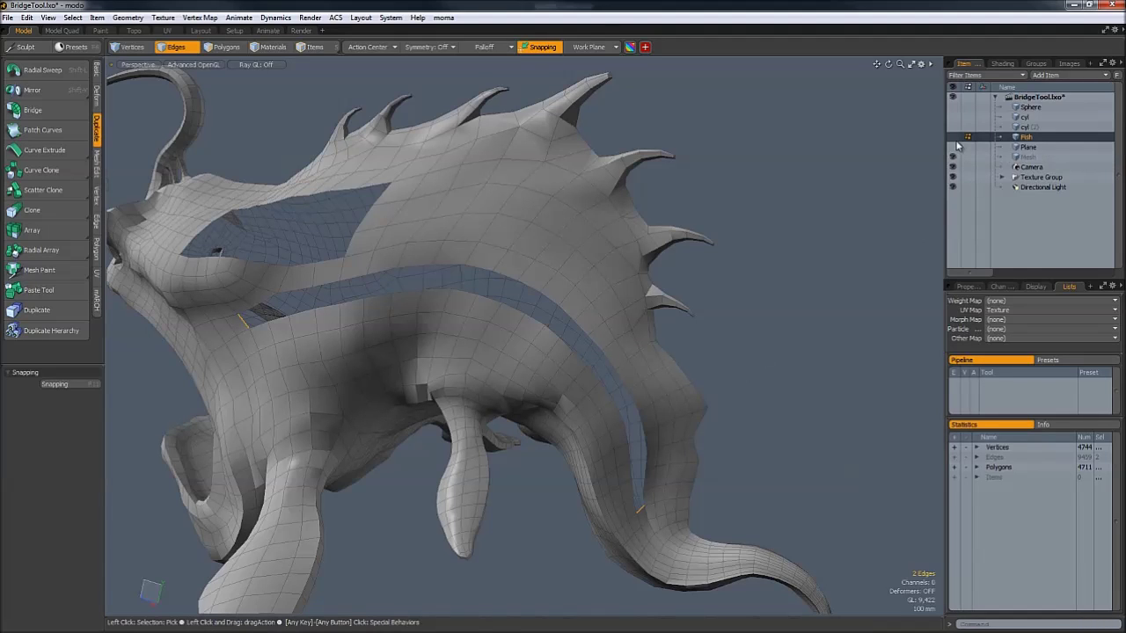
Switch to the Plane mesh and select the full row of inner border edges along one side of its frame.
left_click_drag(666, 315, 607, 302, "ctrl+alt")
left_click(1027, 147)
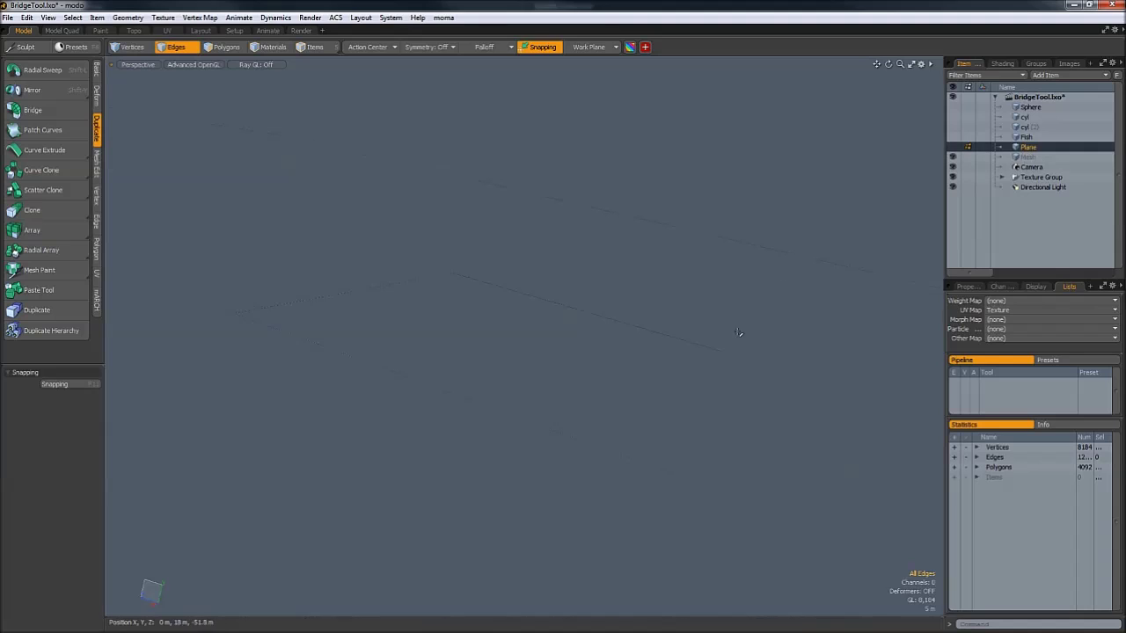
left_click_drag(745, 497, 784, 462, "ctrl+alt")
left_click_drag(701, 446, 679, 419, "alt+shift")
key("2")
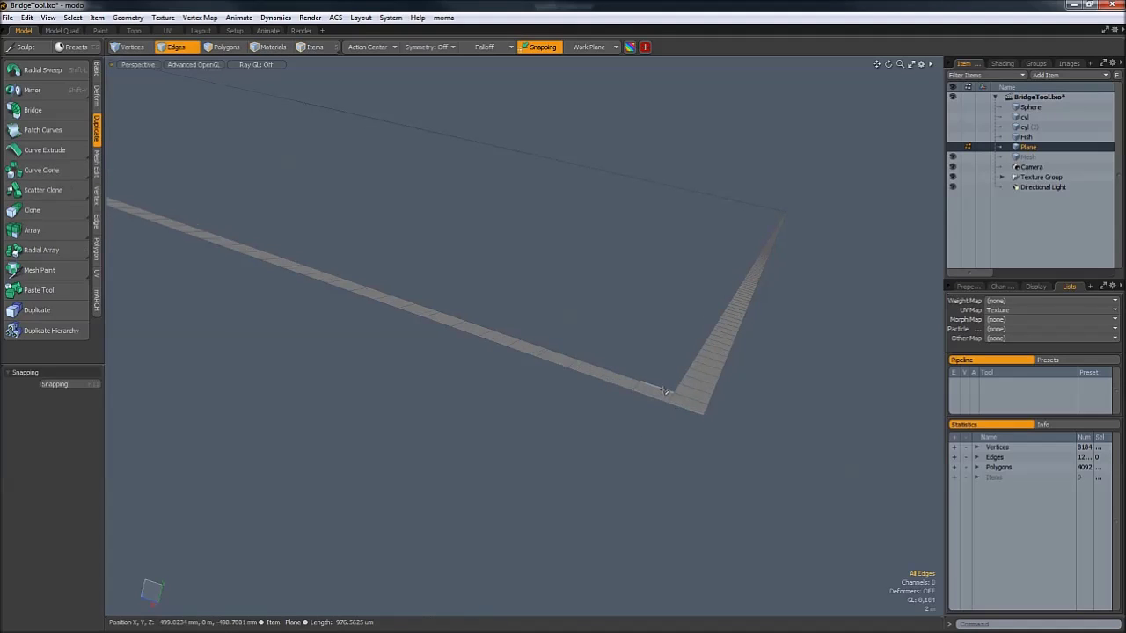
left_click_drag(693, 389, 690, 526, "ctrl+alt")
left_click_drag(690, 526, 711, 547, "alt")
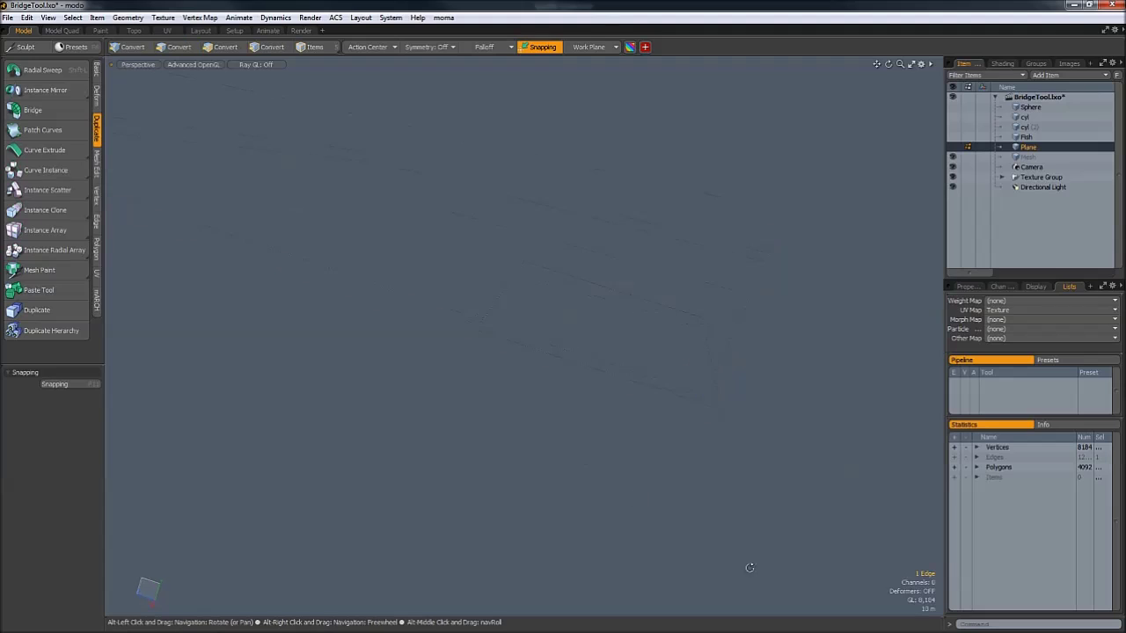
left_click_drag(509, 431, 640, 407, "alt")
double_click(516, 461)
left_click_drag(516, 558, 513, 325, "alt")
left_click_drag(403, 179, 533, 369, "alt+shift")
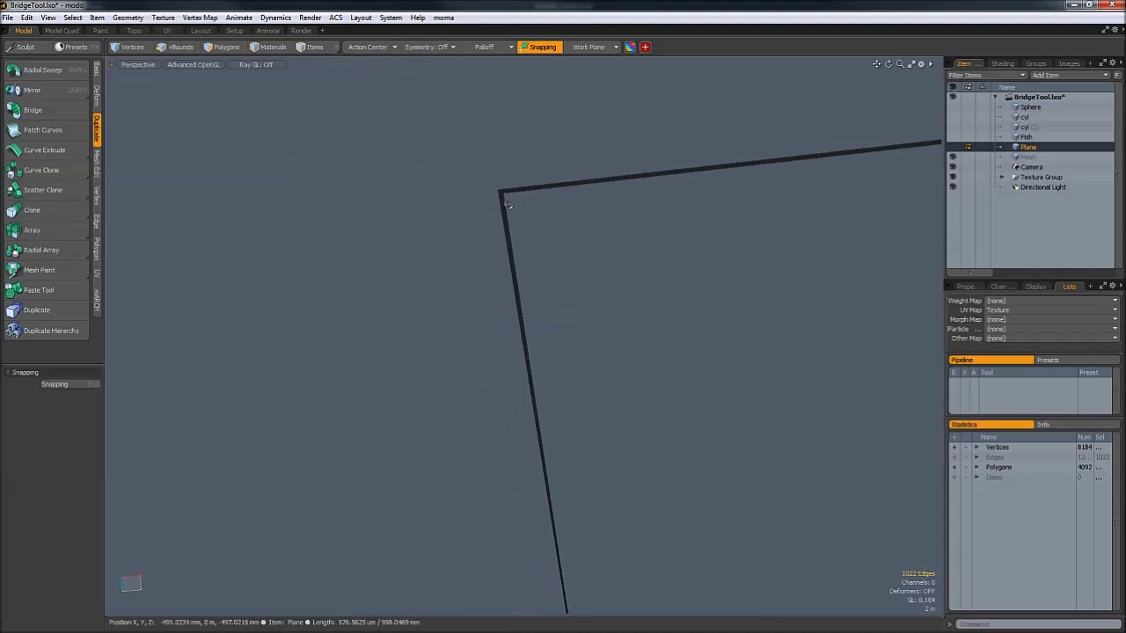
Add the inner border edges along the frame's opposite side to the selection and bridge the two sides.
left_click_drag(513, 199, 569, 199, "ctrl+alt")
left_click(489, 191, "shift")
left_click_drag(556, 271, 480, 273, "ctrl+alt")
left_click_drag(563, 352, 553, 392, "alt")
left_click_drag(596, 498, 682, 470, "ctrl+alt")
left_click_drag(615, 370, 673, 369, "ctrl+alt")
mouse_move(553, 384)
left_mouse_down("ctrl+alt")
mouse_move(537, 384)
mouse_move(550, 362)
left_mouse_up("ctrl+alt")
double_click(496, 385, "shift")
left_click_drag(605, 341, 500, 403, "alt+shift")
left_click_drag(499, 403, 478, 399, "ctrl+alt")
mouse_move(650, 342)
left_mouse_down("ctrl+alt")
mouse_move(616, 342)
mouse_move(632, 342)
left_mouse_up("ctrl+alt")
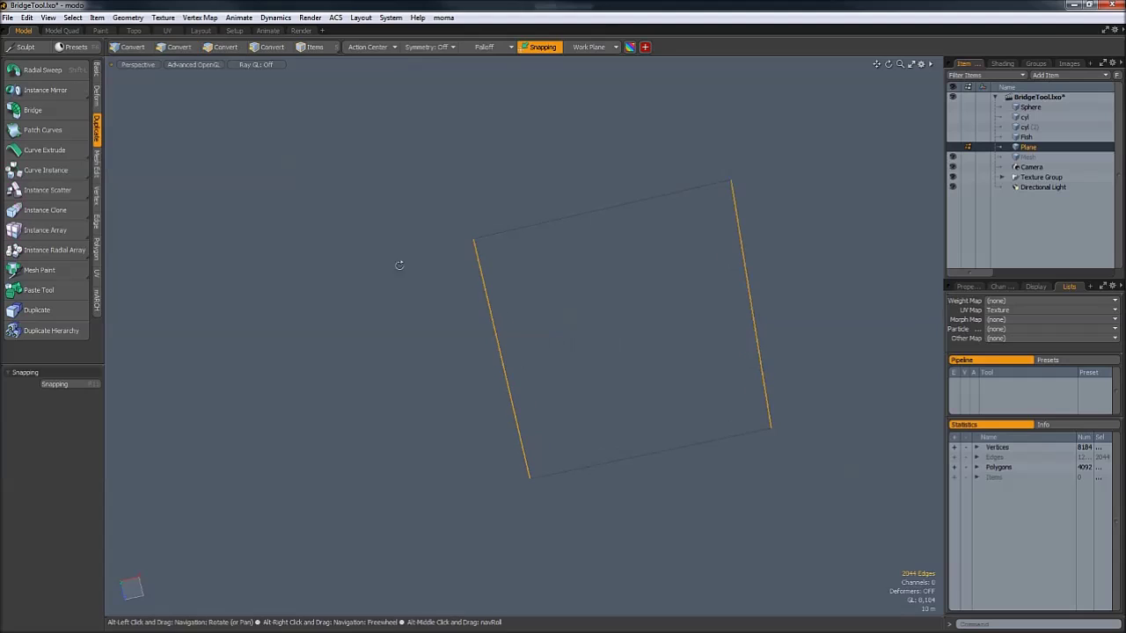
left_click(35, 110)
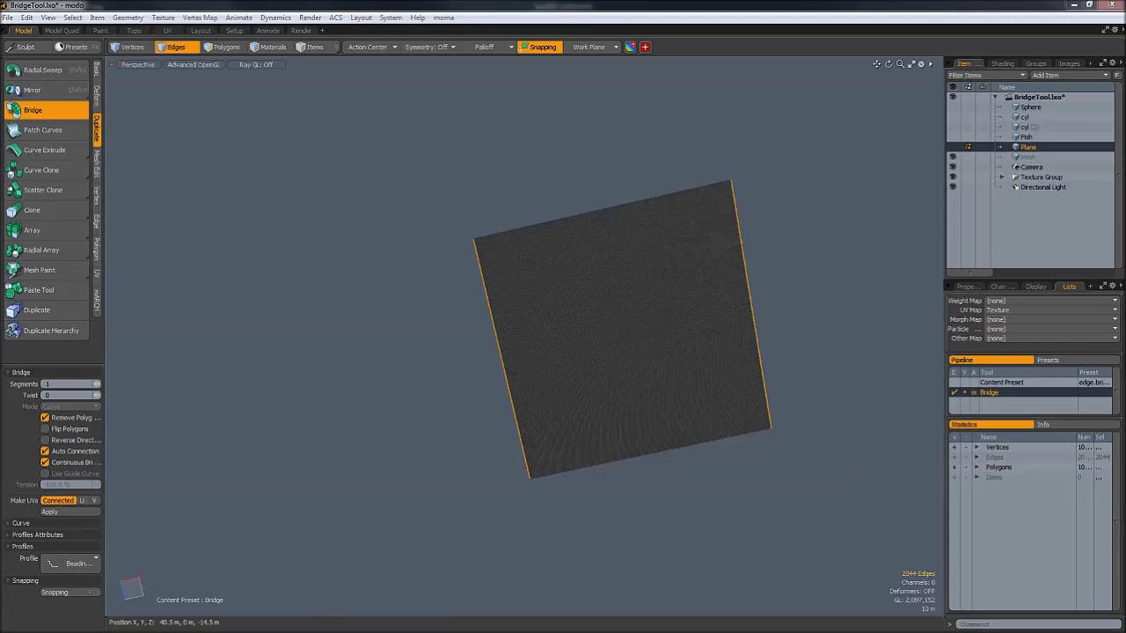
Examine the polygon grid filling the bridged plane up close.
left_click_drag(568, 305, 660, 304, "ctrl+alt")
left_click_drag(524, 337, 677, 337, "ctrl+alt")
left_click_drag(563, 337, 449, 337, "ctrl+alt")
left_click_drag(528, 352, 396, 264, "alt+shift")
left_click_drag(396, 264, 476, 197, "alt")
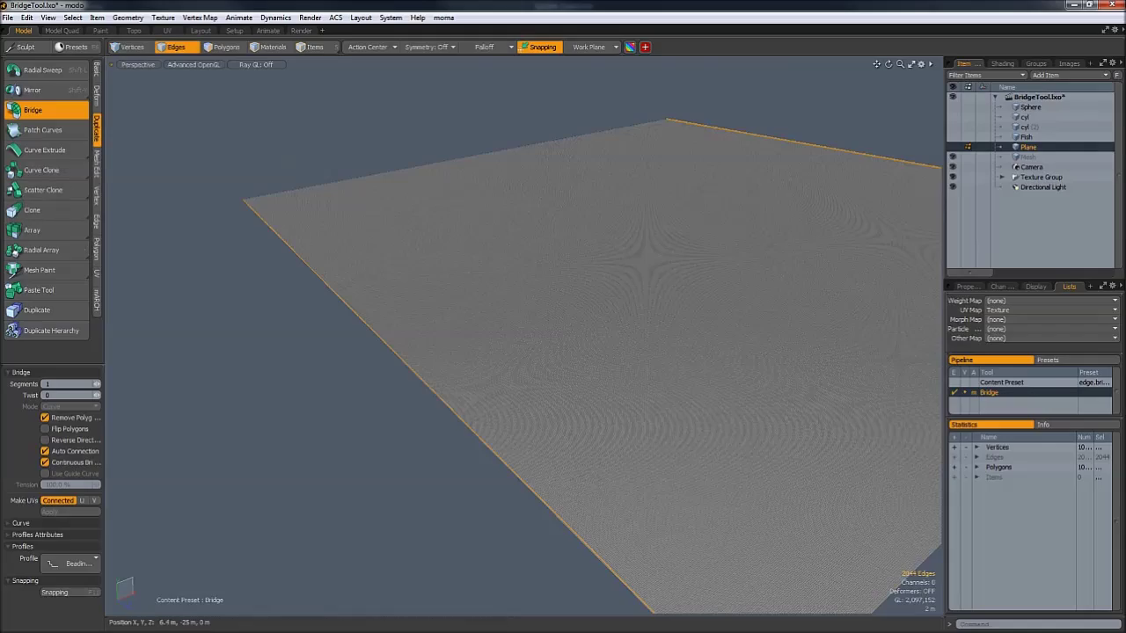
left_click_drag(475, 337, 528, 337, "ctrl+alt")
left_click_drag(563, 423, 325, 246, "alt+shift")
left_click_drag(396, 337, 493, 337, "ctrl+alt")
left_click_drag(493, 336, 511, 351, "alt")
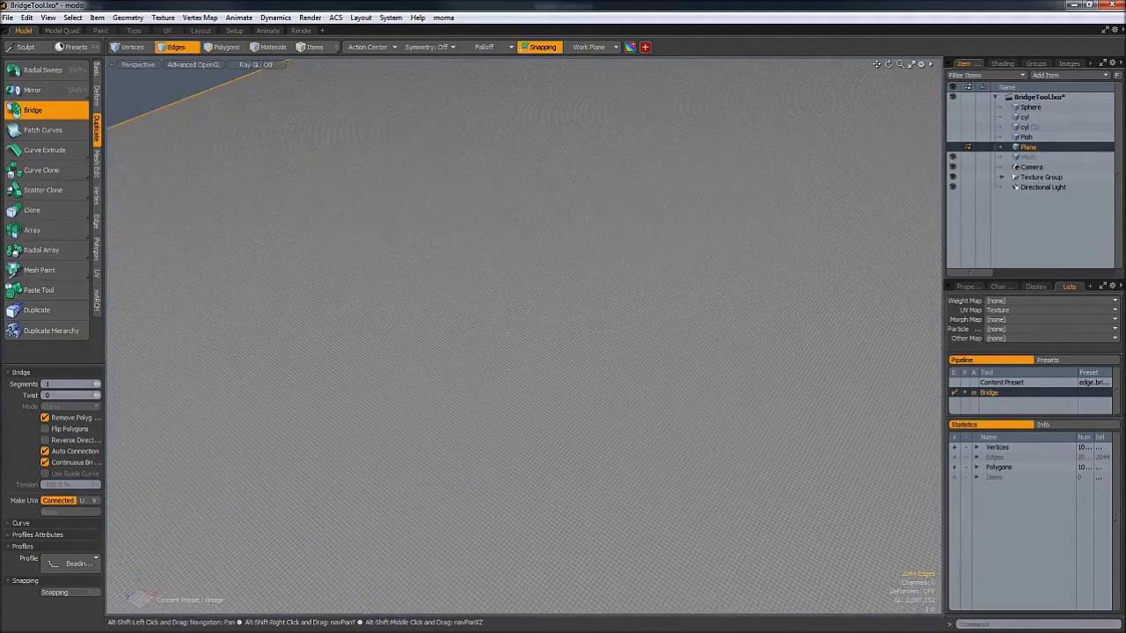
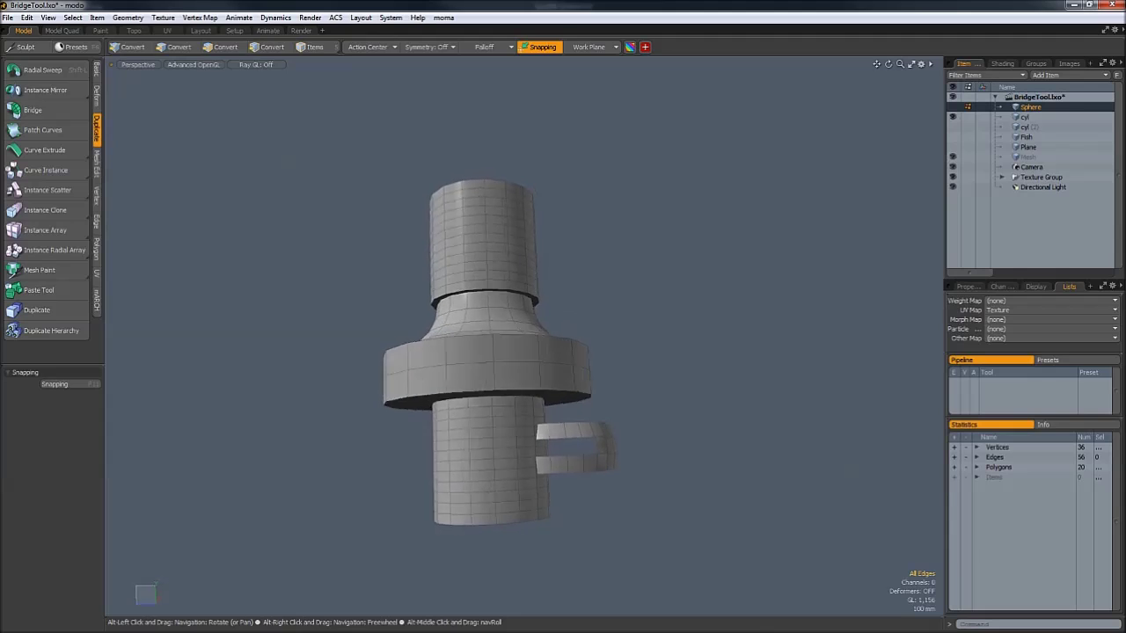
Make the first cyl mesh the active item and switch to polygon selection.
key("2")
key("3")
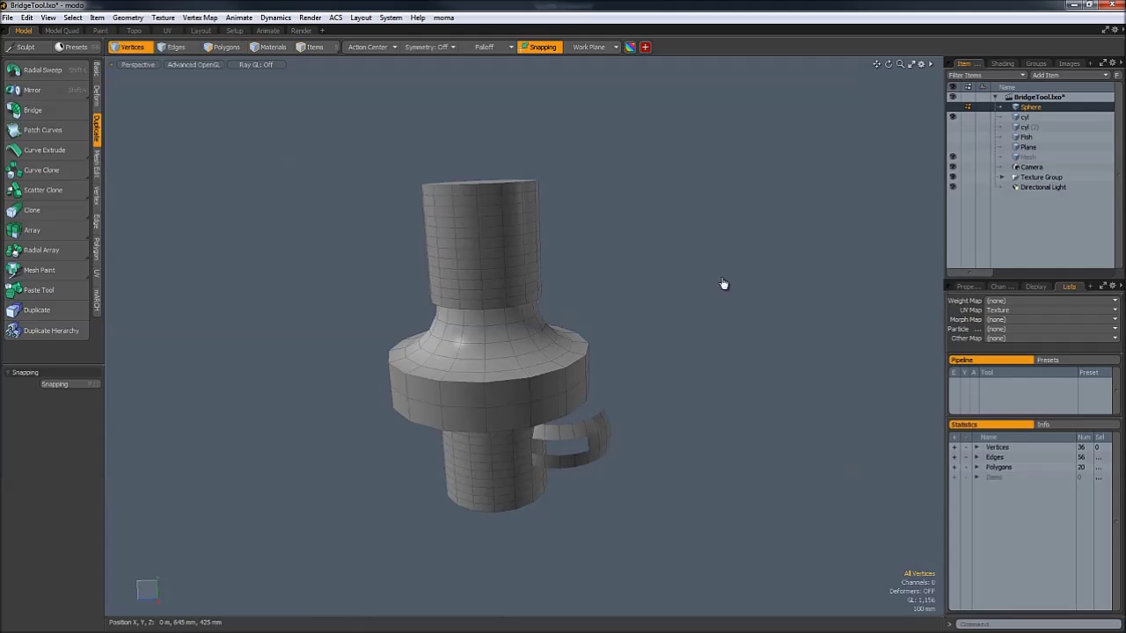
key("5")
left_click(528, 293)
key("3")
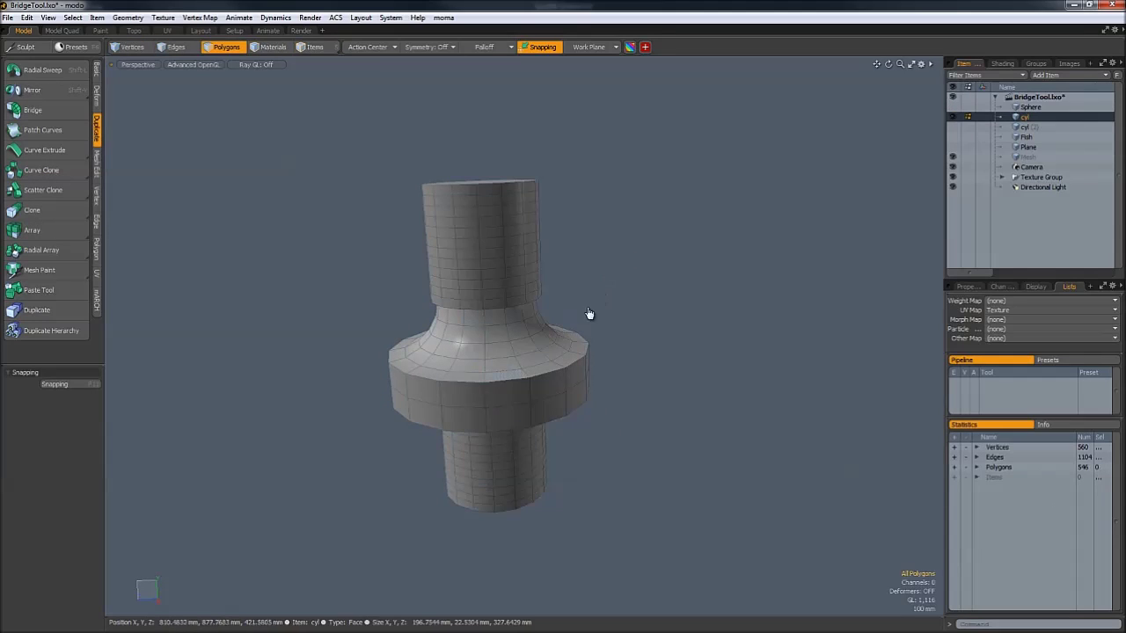
Select the polygon rings forming the cylinder's wide middle flange, expanding the selection around it, and delete them.
left_click_drag(507, 394, 463, 394)
key("l")
key("w")
key("shift+Up")
key("shift+Up")
key("shift+Up")
left_click_drag(593, 280, 542, 234, "alt")
key("Delete")
key("q")
Cap the facing open rims of the upper and lower cylinder sections with single polygons.
key("2")
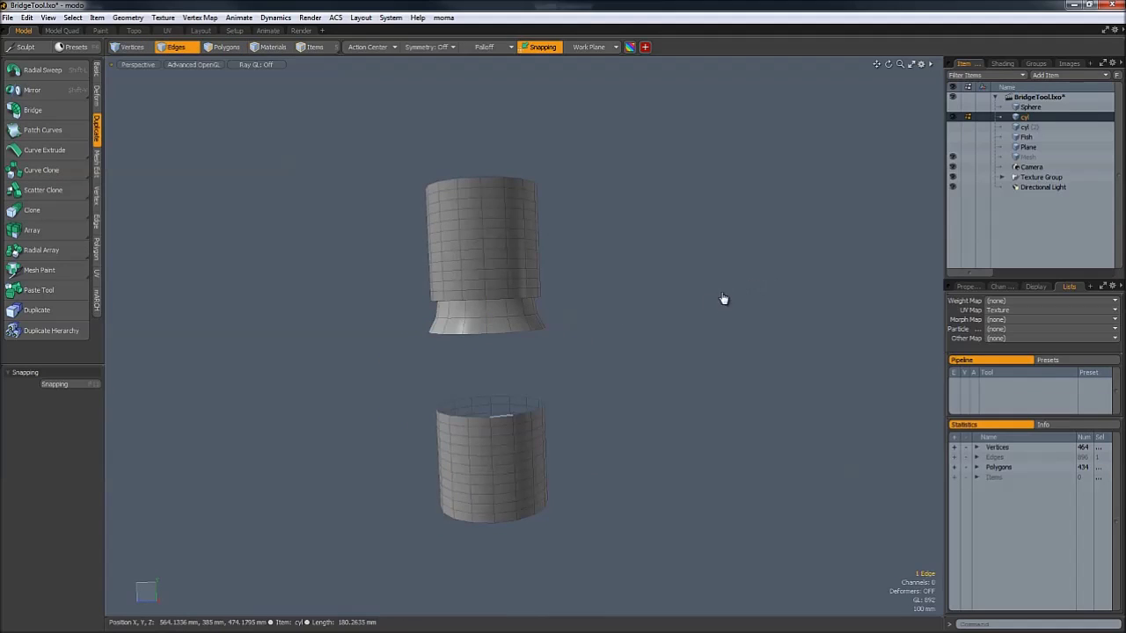
key("p")
left_click_drag(553, 314, 581, 314, "ctrl+alt")
left_click_drag(581, 314, 563, 340, "alt")
key("ctrl+b")
key("o")
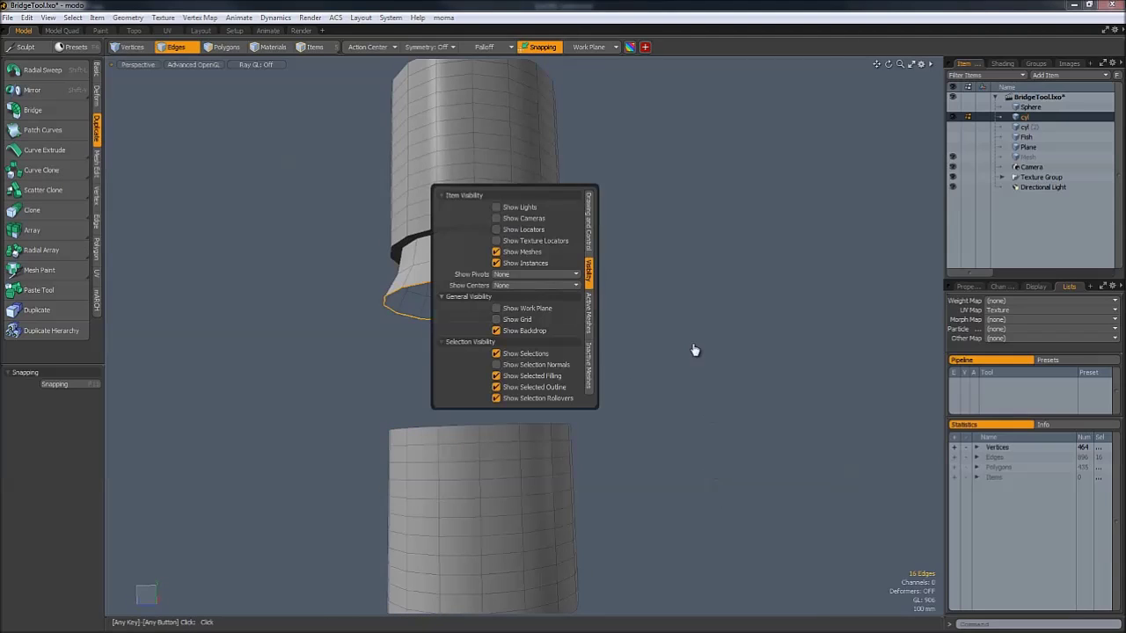
key("p")
key("3")
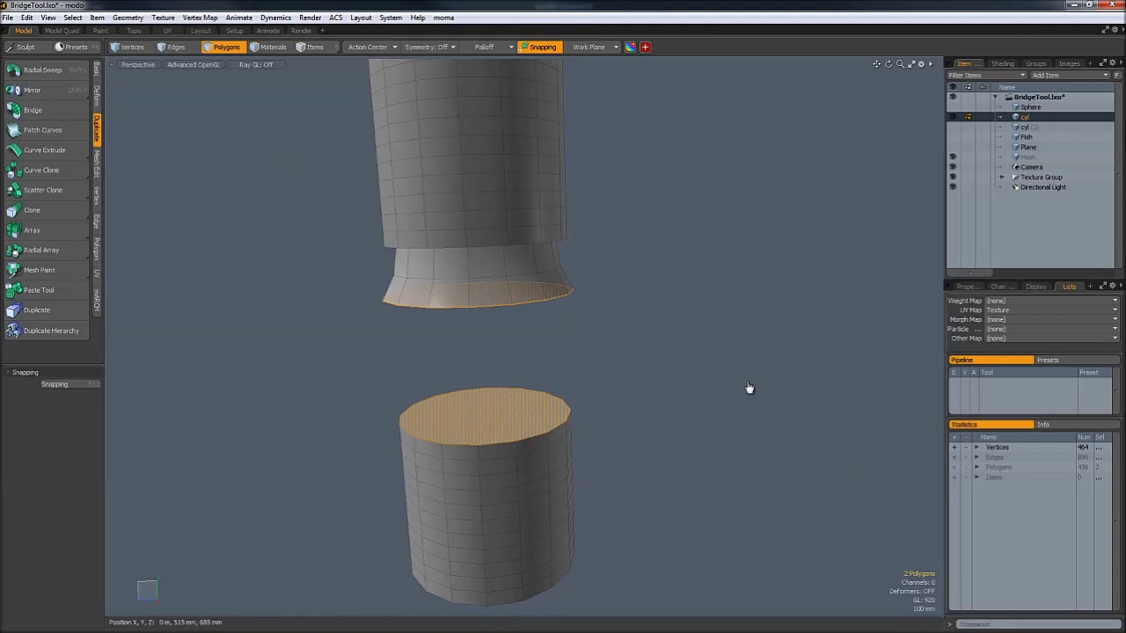
Try bridging the two facing cap polygons to join the cylinder sections, and undo the bridge.
key("p")
left_click_drag(763, 417, 701, 516, "alt")
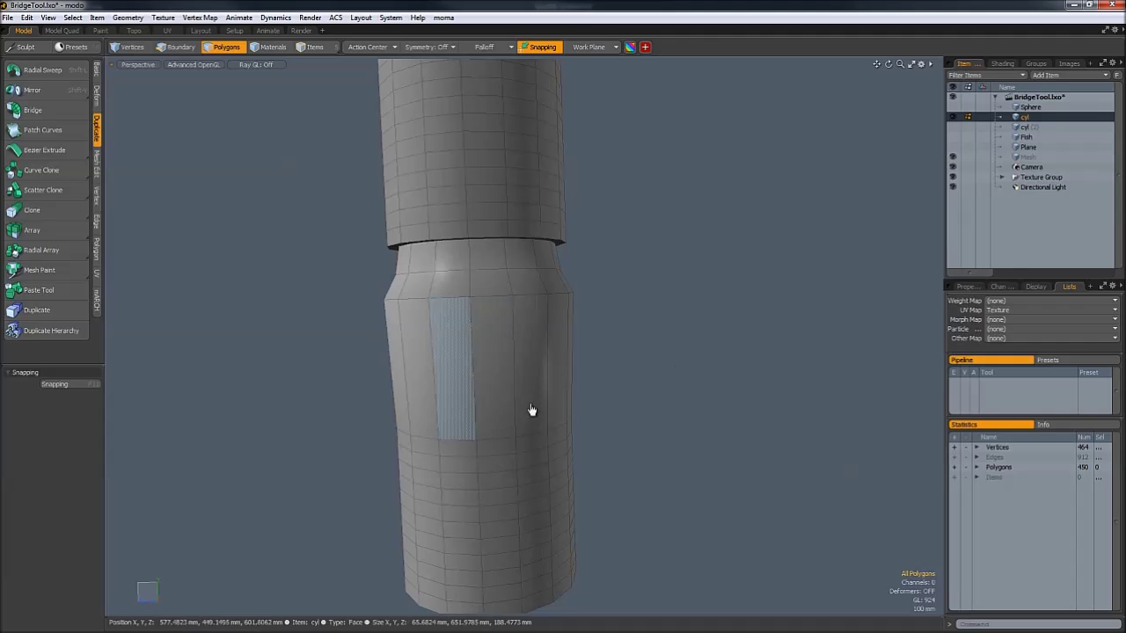
key("ctrl+z")
key("ctrl+shift+z")
key("ctrl+z")
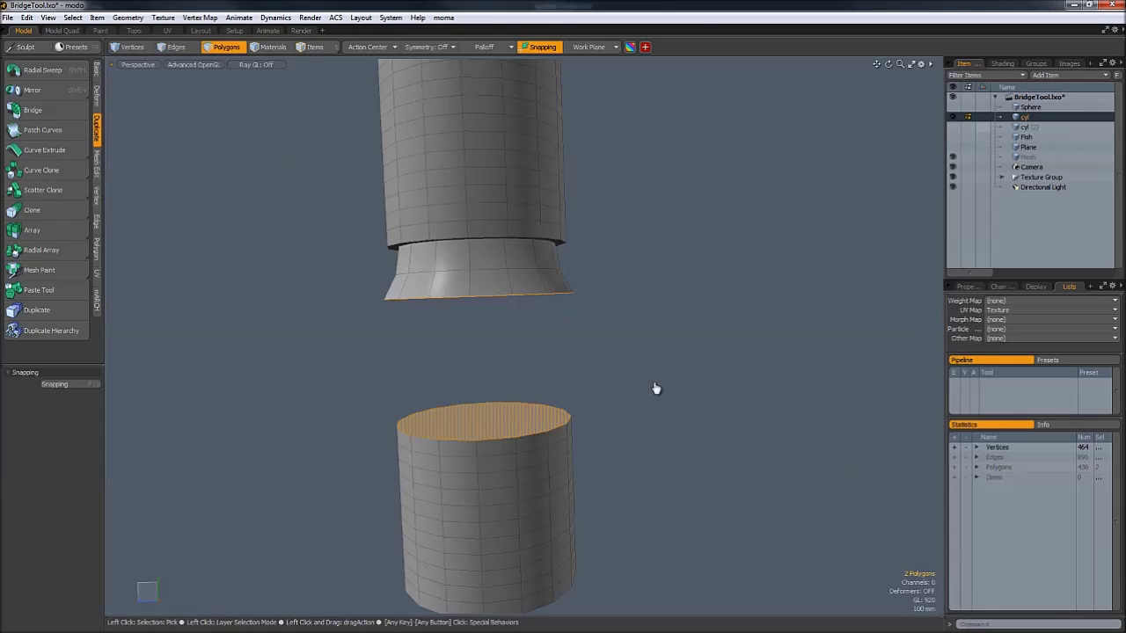
Select the cap polygon on top of the lower cylinder section and delete it.
scroll(637, 330, "down", 3)
scroll(567, 378, "up", 6)
double_click(567, 391)
left_click_drag(567, 391, 669, 334, "alt")
left_click(496, 409)
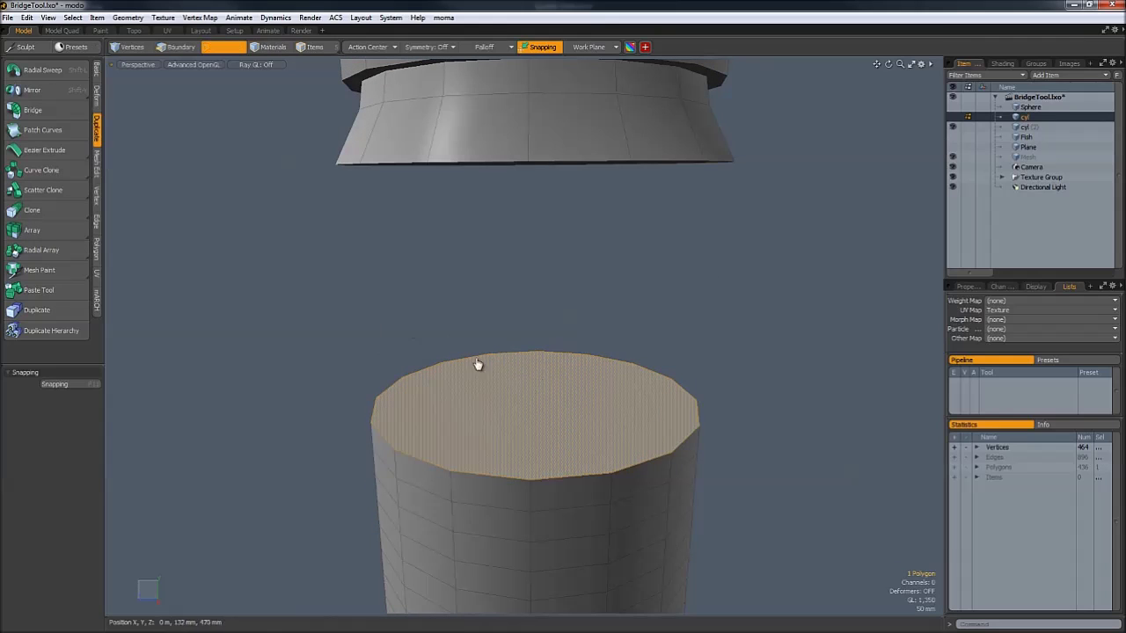
key("Delete")
Select two opposite groups of four edges around the lower cylinder's open rim.
key("2")
left_click(642, 462, "ctrl+shift")
left_click_drag(419, 349, 387, 388, "alt")
left_click(623, 414, "shift")
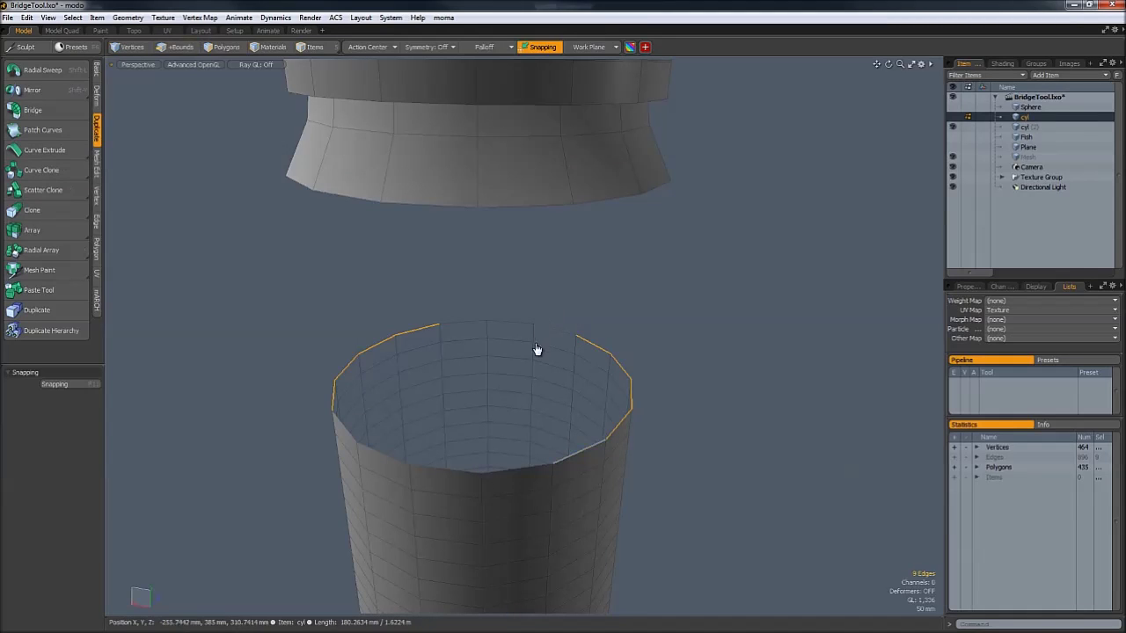
left_click(581, 451, "shift")
left_click_drag(581, 408, 629, 398, "alt")
Bridge the two selected edge groups to fill the lower cylinder's opening with a grid of polygons.
key("alt+p")
key("ctrl+z")
key("ctrl+z")
key("ctrl+z")
key("ctrl+z")
key("ctrl+z")
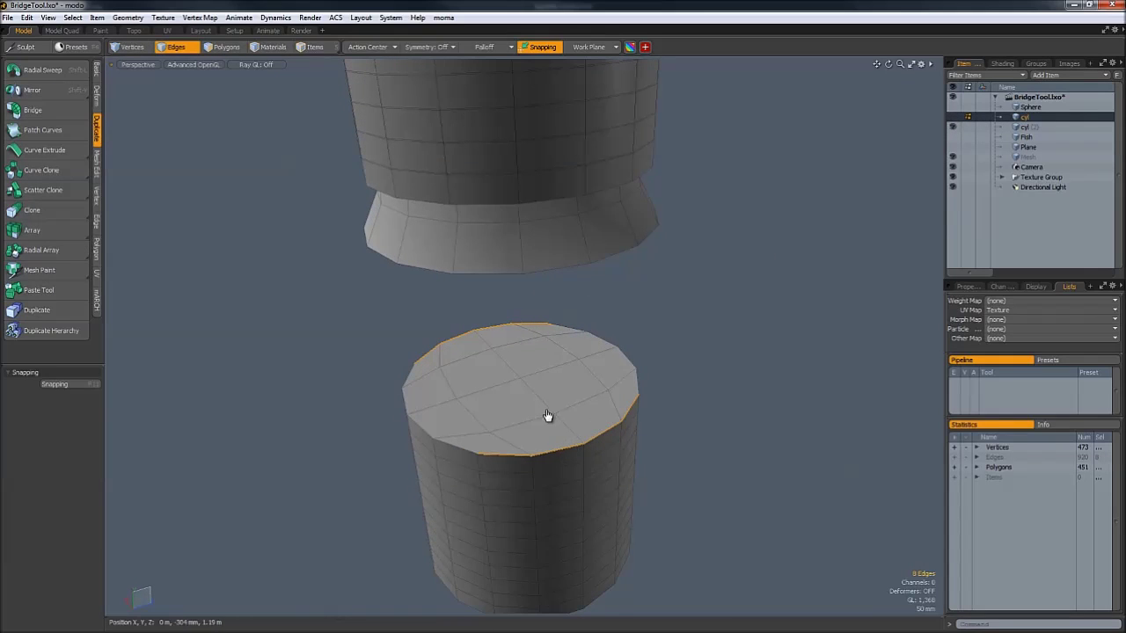
Isolate the lower cylinder section and delete a block of side polygons three rows high and four columns wide.
left_click_drag(507, 382, 513, 484, "ctrl+alt")
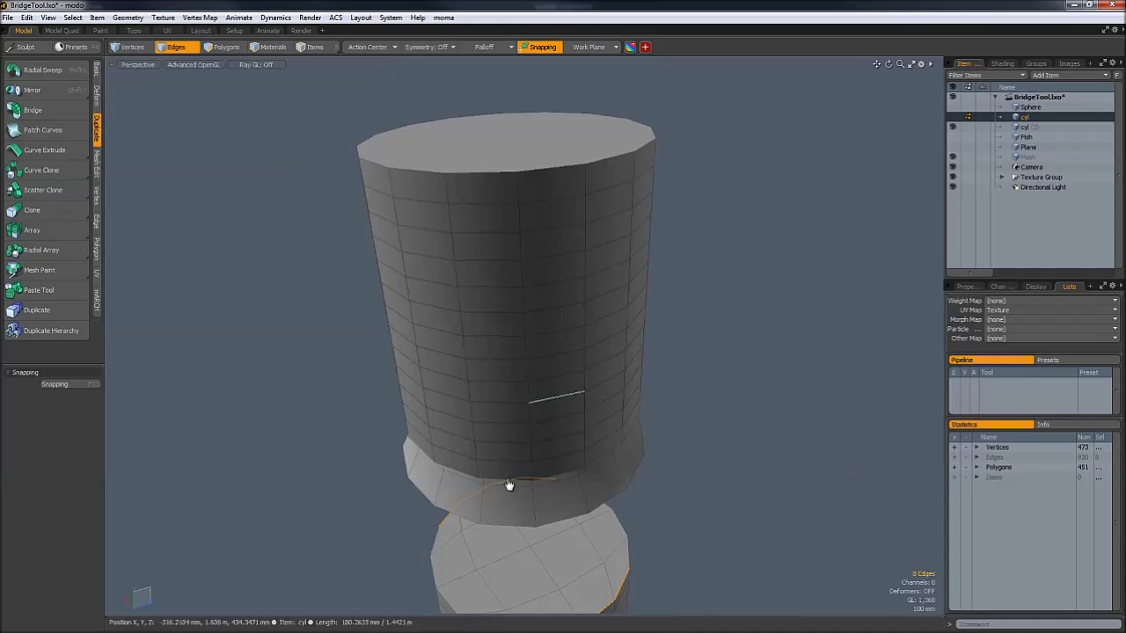
key("3")
left_click_drag(505, 369, 508, 382, "ctrl+alt")
double_click(483, 377)
key("Escape")
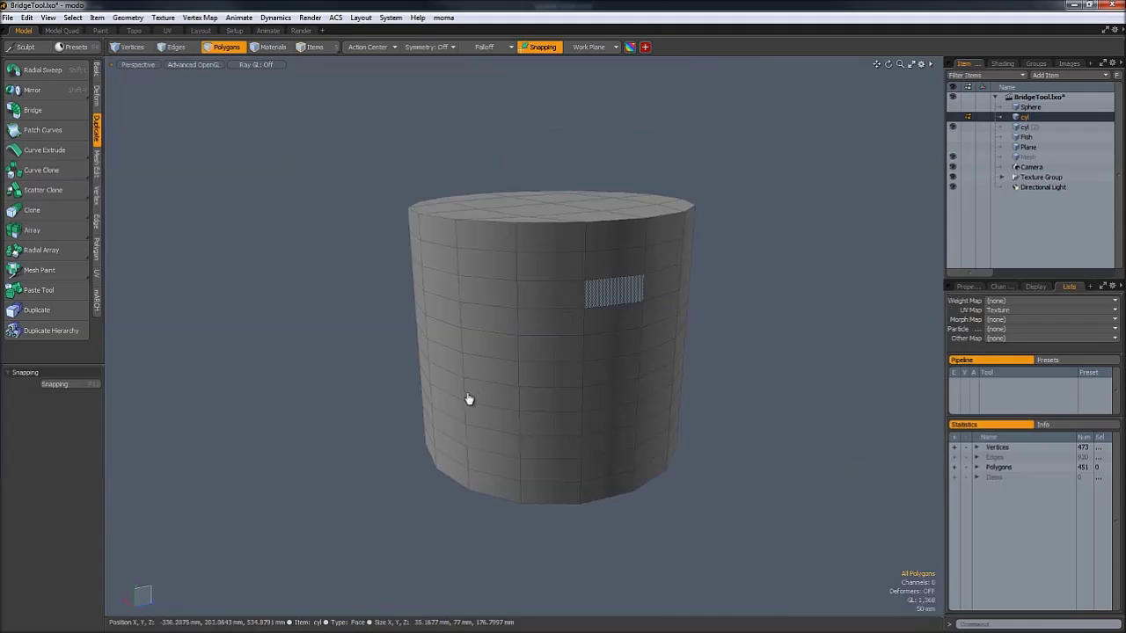
left_click(423, 339, "ctrl+shift")
key("Delete")
Select the three vertical edges at each end of the cylinder's side hole and bridge across it.
key("2")
left_click(621, 290)
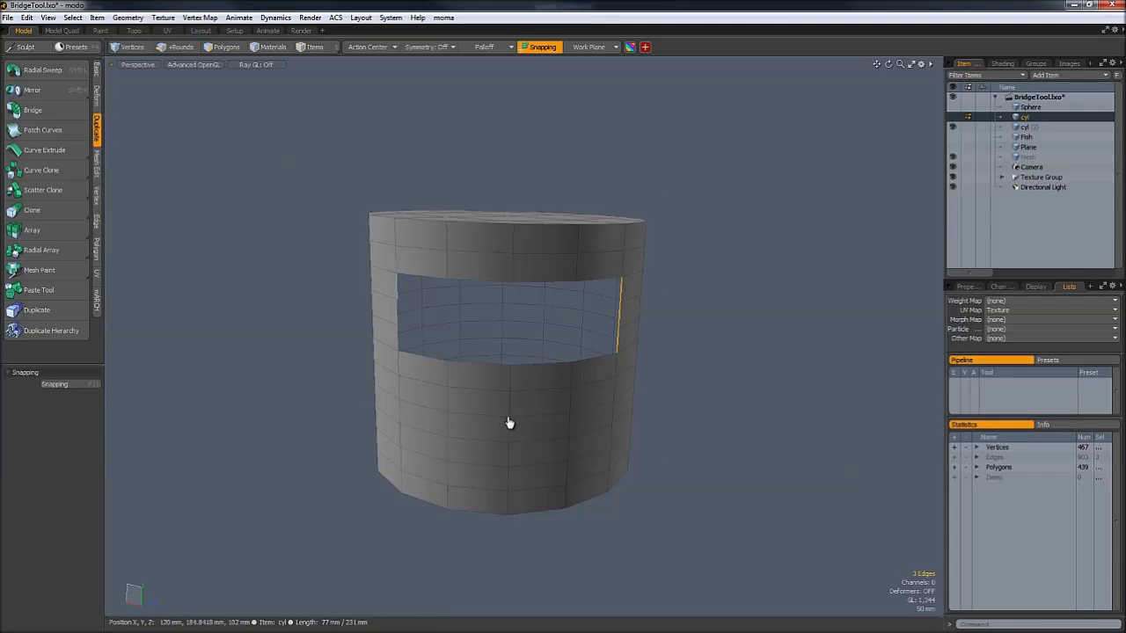
key("ctrl+shift+b")
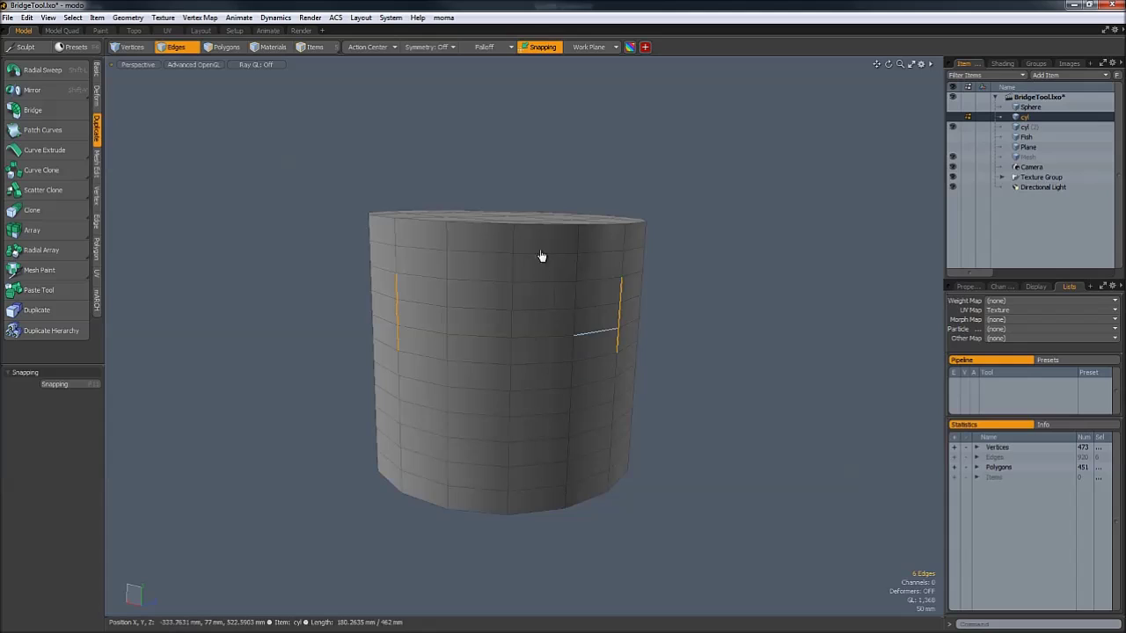